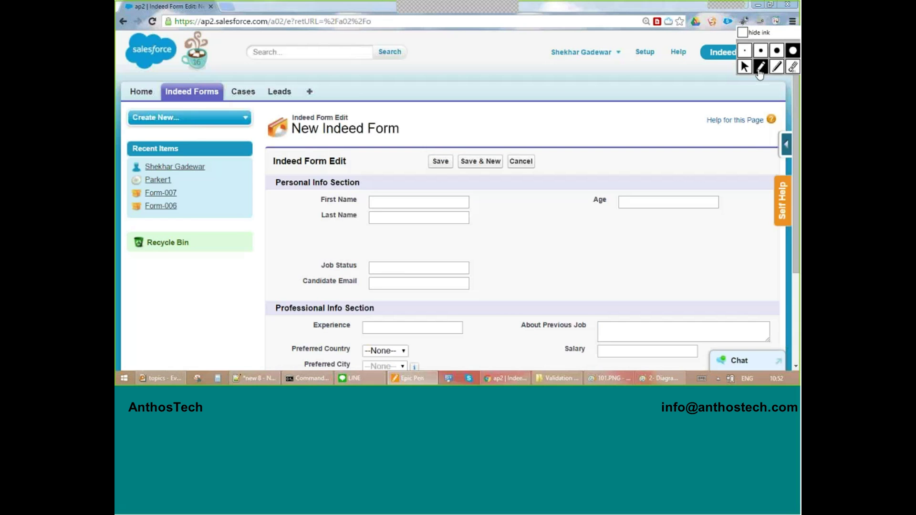
Circle the Indeed Forms tab in pen, handwrite "Indeed" with a double underline across the page, and clear the ink
{"action": "mouse_move", "coordinate": [217, 61]}
{"action": "left_mouse_down"}
{"action": "mouse_move", "coordinate": [198, 139]}
{"action": "mouse_move", "coordinate": [234, 76]}
{"action": "mouse_move", "coordinate": [196, 68]}
{"action": "left_mouse_up"}
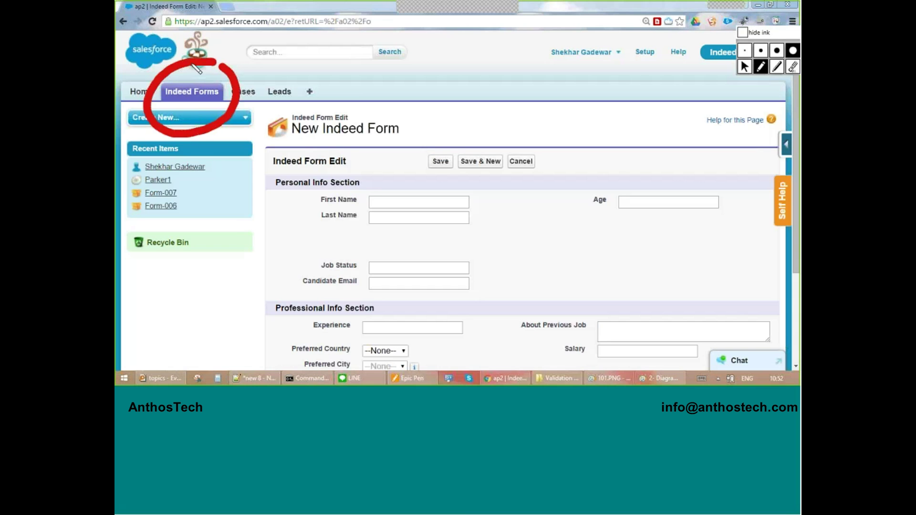
{"action": "left_click_drag", "start_coordinate": [244, 197], "coordinate": [269, 268]}
{"action": "left_click_drag", "start_coordinate": [205, 234], "coordinate": [292, 165]}
{"action": "left_click_drag", "start_coordinate": [234, 300], "coordinate": [304, 239]}
{"action": "mouse_move", "coordinate": [313, 191]}
{"action": "left_mouse_down"}
{"action": "mouse_move", "coordinate": [408, 143]}
{"action": "mouse_move", "coordinate": [437, 153]}
{"action": "left_mouse_up"}
{"action": "mouse_move", "coordinate": [442, 128]}
{"action": "left_mouse_down"}
{"action": "mouse_move", "coordinate": [502, 89]}
{"action": "mouse_move", "coordinate": [525, 29]}
{"action": "mouse_move", "coordinate": [578, 78]}
{"action": "left_mouse_up"}
{"action": "mouse_move", "coordinate": [329, 294]}
{"action": "left_mouse_down"}
{"action": "mouse_move", "coordinate": [405, 225]}
{"action": "mouse_move", "coordinate": [580, 122]}
{"action": "left_mouse_up"}
{"action": "left_click_drag", "start_coordinate": [341, 331], "coordinate": [653, 136]}
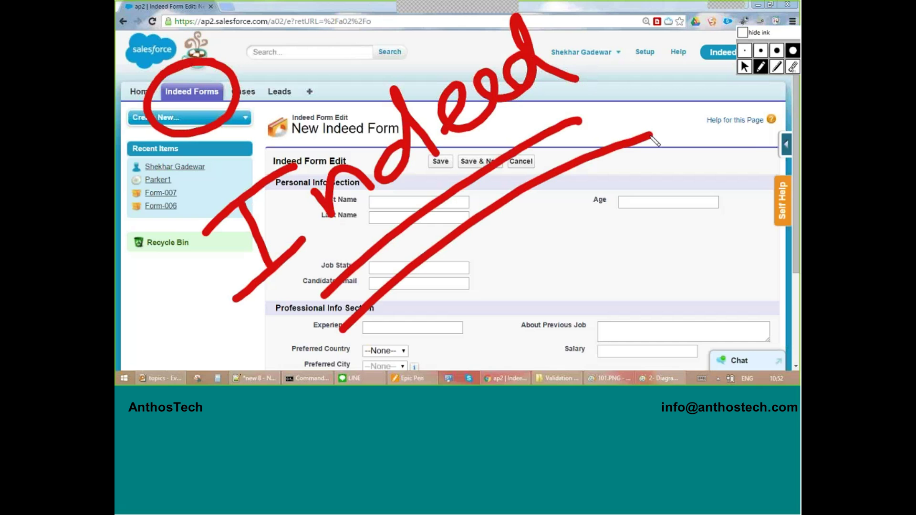
{"action": "key", "text": "ctrl+shift+c"}
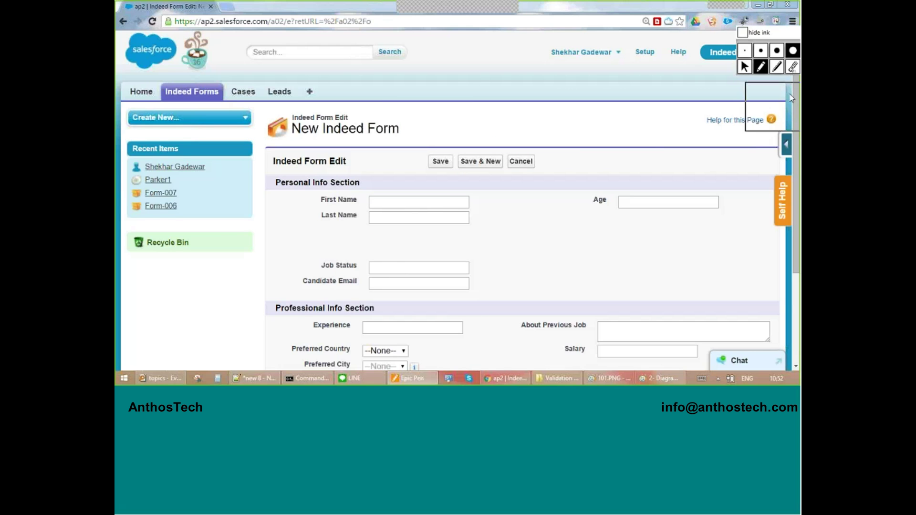
Mark up the page in pen with an arrow from Indeed App to Indeed Forms, a brace beside the form and a frame around Age
{"action": "left_click_drag", "start_coordinate": [763, 48], "coordinate": [772, 105]}
{"action": "mouse_move", "coordinate": [740, 21]}
{"action": "left_mouse_down"}
{"action": "mouse_move", "coordinate": [668, 77]}
{"action": "mouse_move", "coordinate": [797, 55]}
{"action": "mouse_move", "coordinate": [265, 50]}
{"action": "mouse_move", "coordinate": [233, 72]}
{"action": "left_mouse_up"}
{"action": "mouse_move", "coordinate": [242, 45]}
{"action": "left_mouse_down"}
{"action": "mouse_move", "coordinate": [253, 74]}
{"action": "mouse_move", "coordinate": [265, 69]}
{"action": "left_mouse_up"}
{"action": "mouse_move", "coordinate": [203, 65]}
{"action": "left_mouse_down"}
{"action": "mouse_move", "coordinate": [167, 144]}
{"action": "mouse_move", "coordinate": [160, 90]}
{"action": "left_mouse_up"}
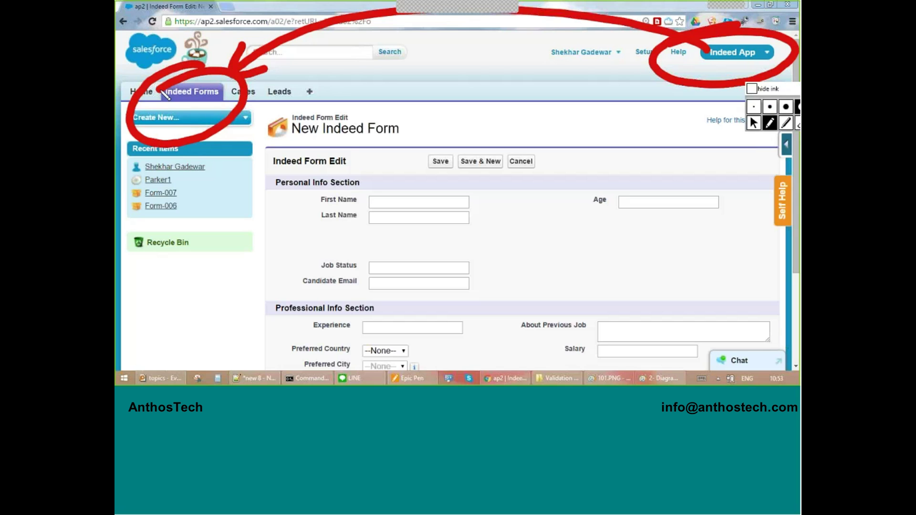
{"action": "mouse_move", "coordinate": [312, 135]}
{"action": "left_mouse_down"}
{"action": "mouse_move", "coordinate": [235, 266]}
{"action": "mouse_move", "coordinate": [300, 377]}
{"action": "left_mouse_up"}
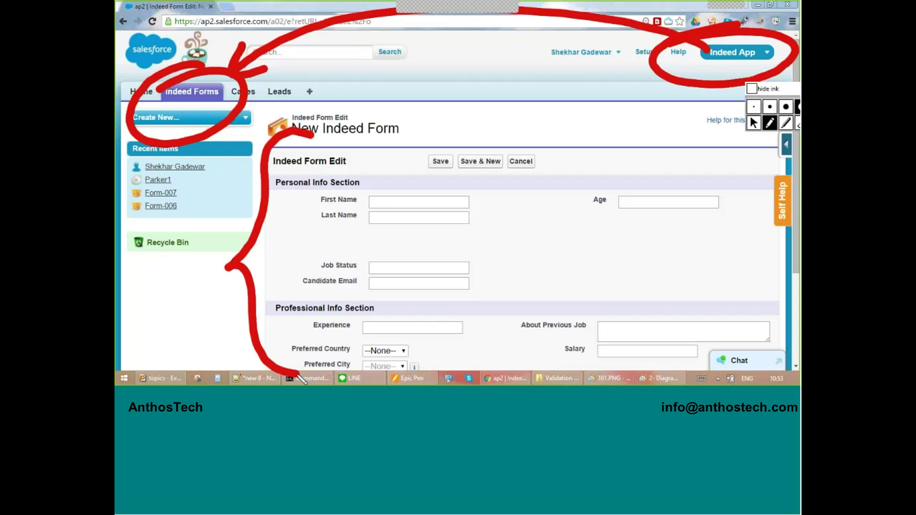
{"action": "mouse_move", "coordinate": [729, 170]}
{"action": "left_mouse_down"}
{"action": "mouse_move", "coordinate": [578, 230]}
{"action": "mouse_move", "coordinate": [741, 224]}
{"action": "mouse_move", "coordinate": [733, 177]}
{"action": "left_mouse_up"}
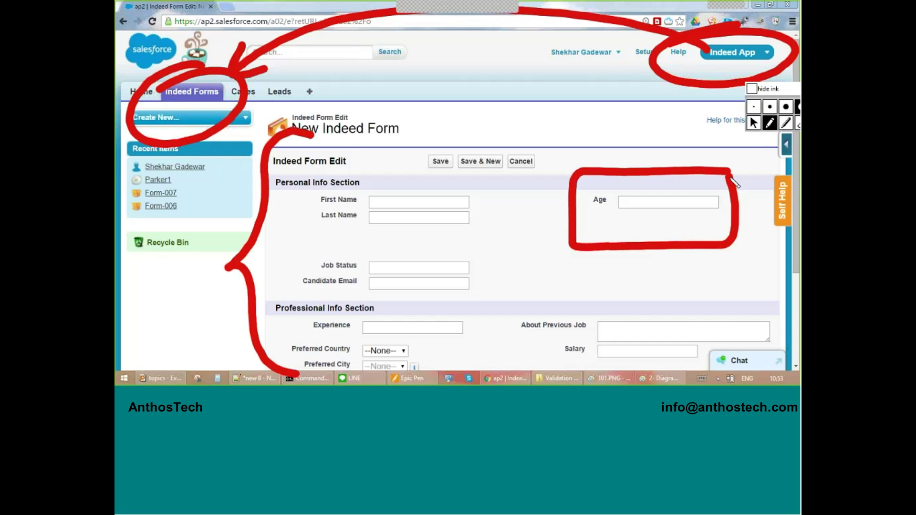
Handwrite "< 18" followed by a cross beside the framed Age field, and clear all ink
{"action": "mouse_move", "coordinate": [330, 144]}
{"action": "left_mouse_down"}
{"action": "mouse_move", "coordinate": [308, 201]}
{"action": "mouse_move", "coordinate": [382, 204]}
{"action": "left_mouse_up"}
{"action": "left_click_drag", "start_coordinate": [382, 125], "coordinate": [422, 185]}
{"action": "left_click_drag", "start_coordinate": [450, 101], "coordinate": [452, 109]}
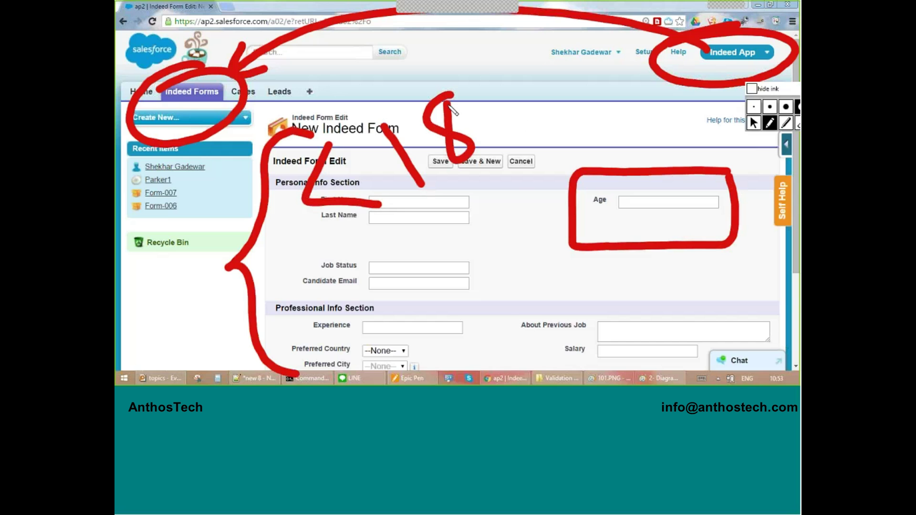
{"action": "left_click_drag", "start_coordinate": [543, 71], "coordinate": [499, 181]}
{"action": "left_click_drag", "start_coordinate": [482, 74], "coordinate": [574, 192]}
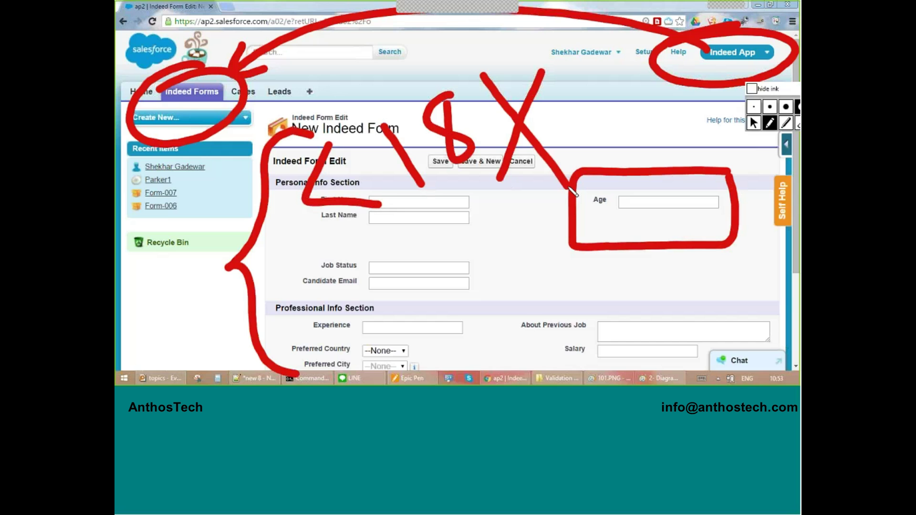
{"action": "key", "text": "ctrl+shift+c"}
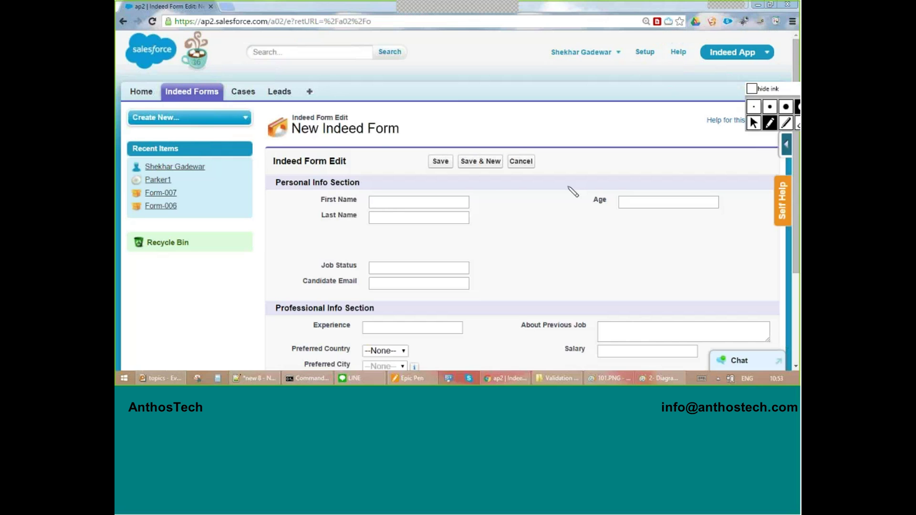
Handwrite a circled "< 18" with an arrow pointing to the Age field, clear the ink and return to the normal cursor
{"action": "mouse_move", "coordinate": [324, 144]}
{"action": "left_mouse_down"}
{"action": "mouse_move", "coordinate": [303, 213]}
{"action": "mouse_move", "coordinate": [408, 230]}
{"action": "left_mouse_up"}
{"action": "left_click_drag", "start_coordinate": [429, 122], "coordinate": [465, 199]}
{"action": "mouse_move", "coordinate": [513, 92]}
{"action": "left_mouse_down"}
{"action": "mouse_move", "coordinate": [538, 168]}
{"action": "mouse_move", "coordinate": [513, 93]}
{"action": "left_mouse_up"}
{"action": "mouse_move", "coordinate": [556, 48]}
{"action": "left_mouse_down"}
{"action": "mouse_move", "coordinate": [422, 275]}
{"action": "mouse_move", "coordinate": [592, 176]}
{"action": "mouse_move", "coordinate": [445, 85]}
{"action": "left_mouse_up"}
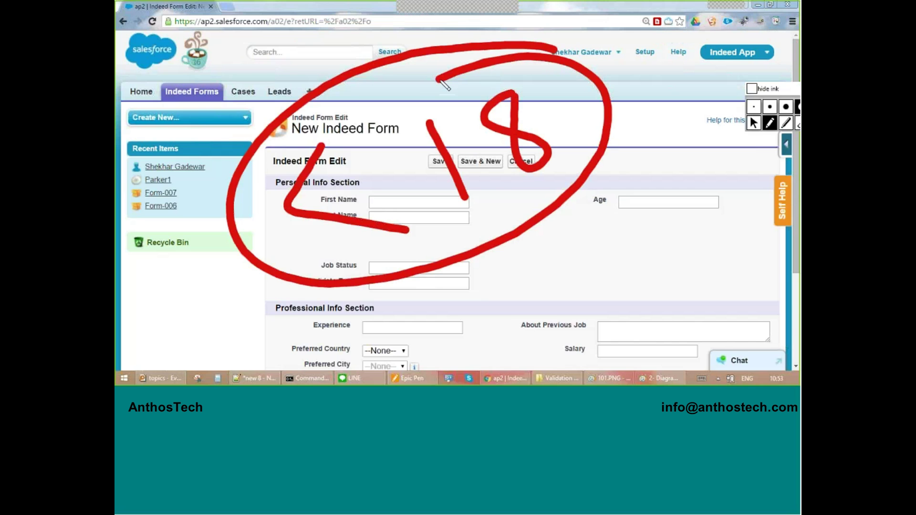
{"action": "mouse_move", "coordinate": [231, 278]}
{"action": "left_mouse_down"}
{"action": "mouse_move", "coordinate": [587, 286]}
{"action": "mouse_move", "coordinate": [661, 224]}
{"action": "left_mouse_up"}
{"action": "mouse_move", "coordinate": [601, 233]}
{"action": "left_mouse_down"}
{"action": "mouse_move", "coordinate": [660, 227]}
{"action": "mouse_move", "coordinate": [651, 298]}
{"action": "left_mouse_up"}
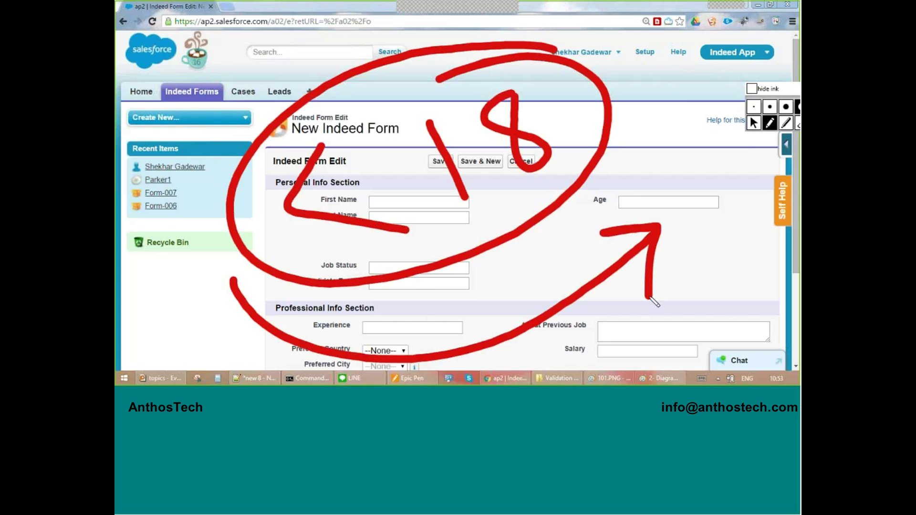
{"action": "key", "text": "ctrl+shift+F5"}
{"action": "key", "text": "ctrl+shift+F1"}
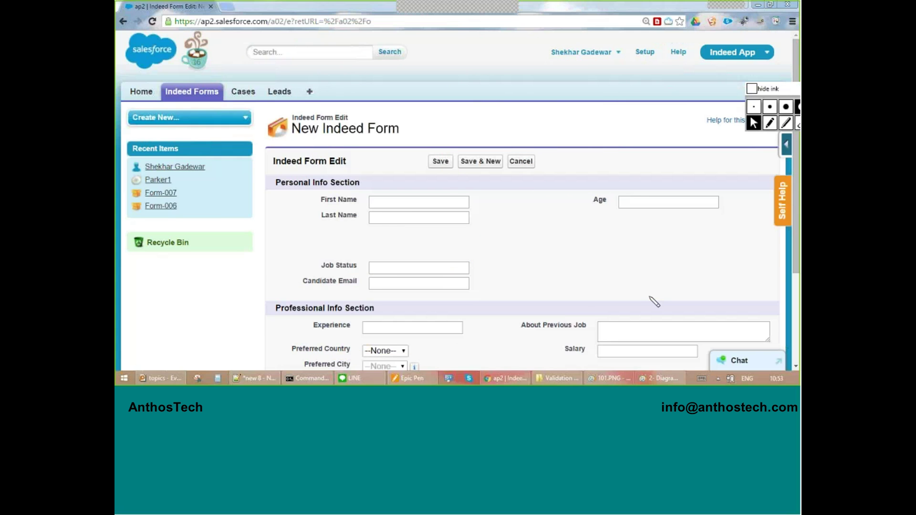
Open the Indeed Form custom object's definition page from the new form using the Force.com quick access options
{"action": "left_click", "coordinate": [786, 147]}
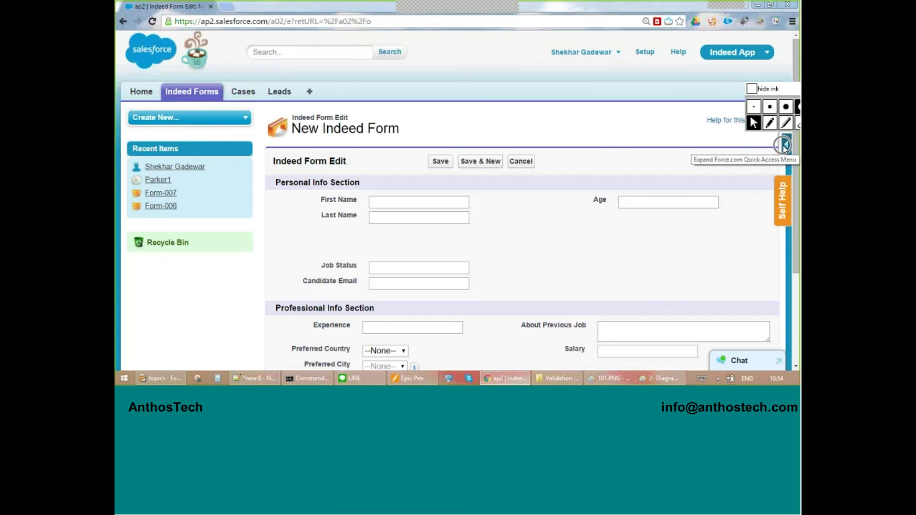
{"action": "left_click", "coordinate": [785, 147]}
{"action": "left_click", "coordinate": [697, 203]}
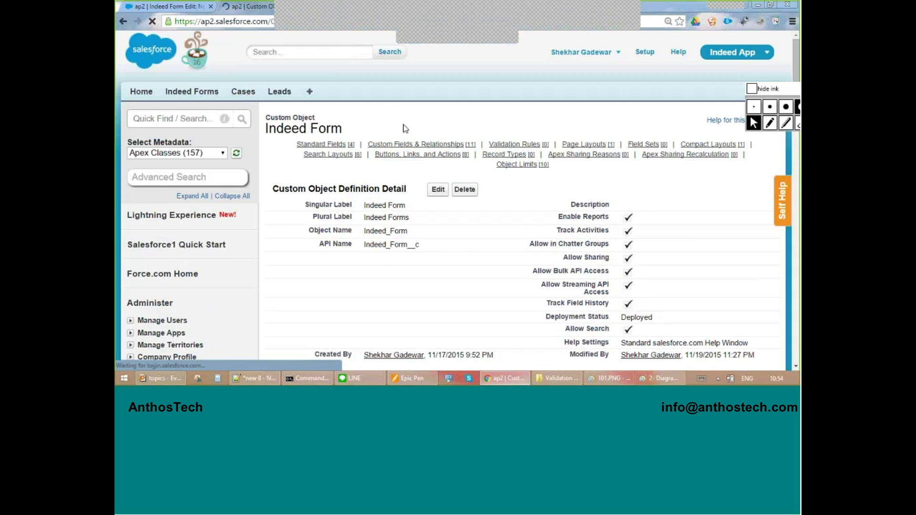
Start a new validation rule for the Indeed Form object
{"action": "scroll", "coordinate": [408, 136], "scroll_direction": "down", "scroll_amount": 1}
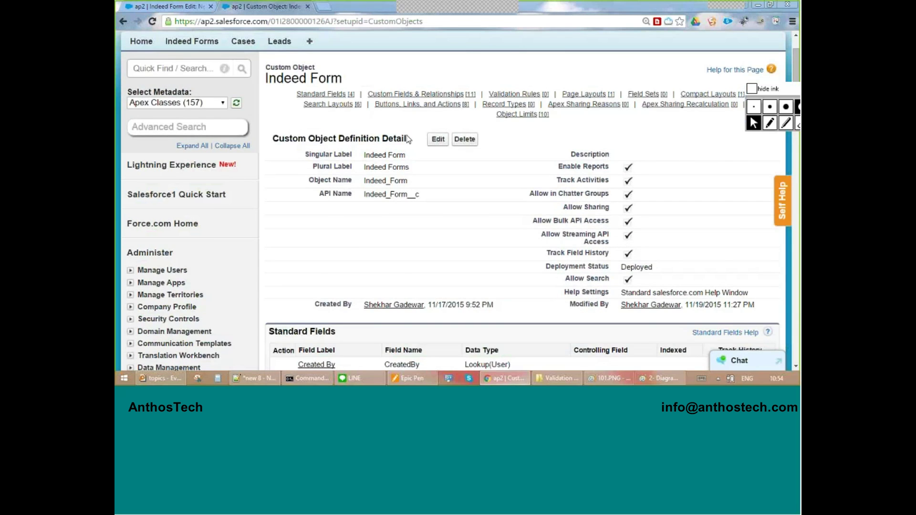
{"action": "scroll", "coordinate": [408, 138], "scroll_direction": "down", "scroll_amount": 3}
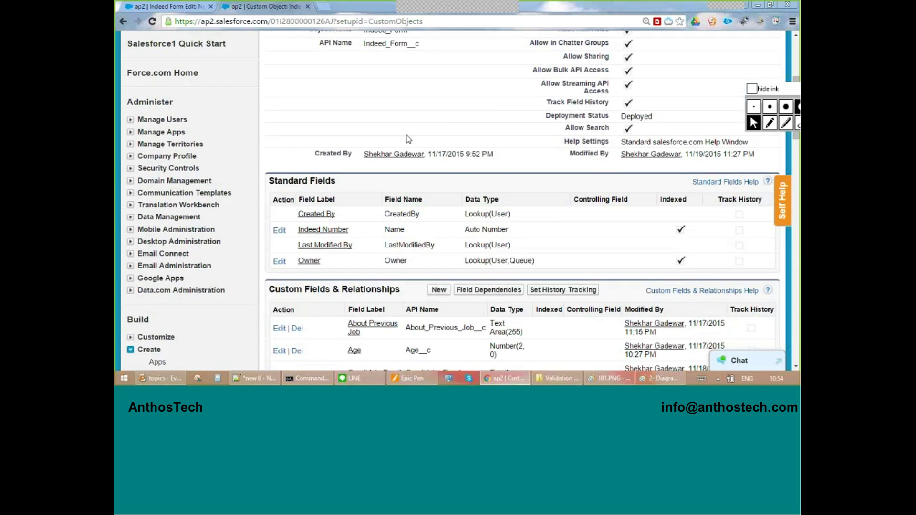
{"action": "scroll", "coordinate": [407, 139], "scroll_direction": "down", "scroll_amount": 5}
{"action": "scroll", "coordinate": [350, 188], "scroll_direction": "down", "scroll_amount": 4}
{"action": "triple_click", "coordinate": [270, 185]}
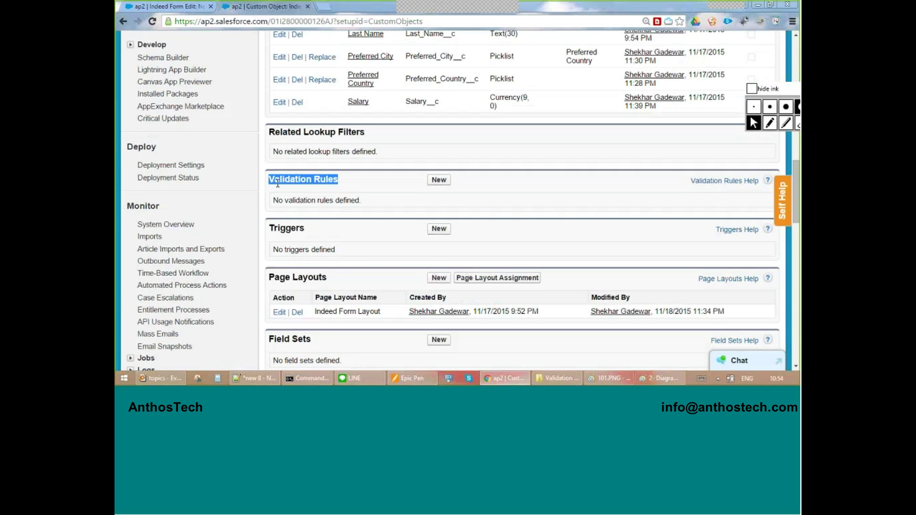
{"action": "left_click", "coordinate": [433, 181]}
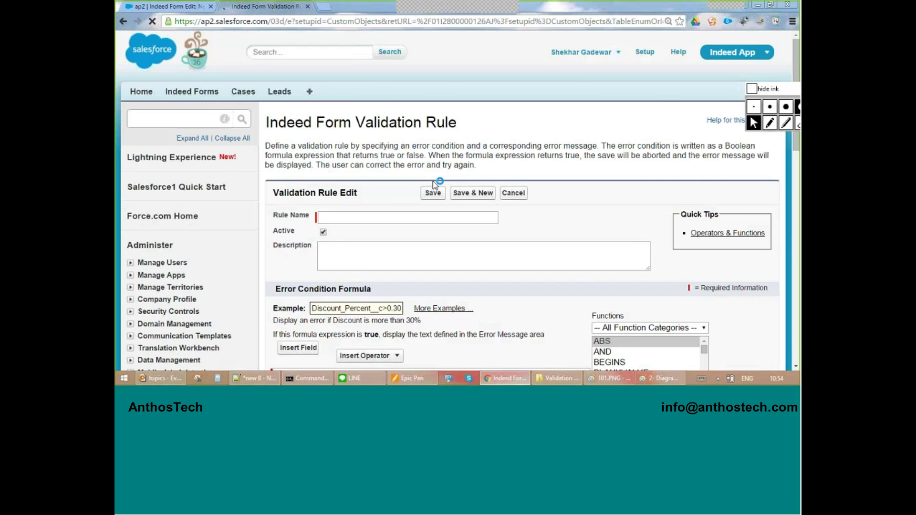
Name the validation rule Validation_Rule_for_Age
{"action": "scroll", "coordinate": [358, 121], "scroll_direction": "down", "scroll_amount": 1}
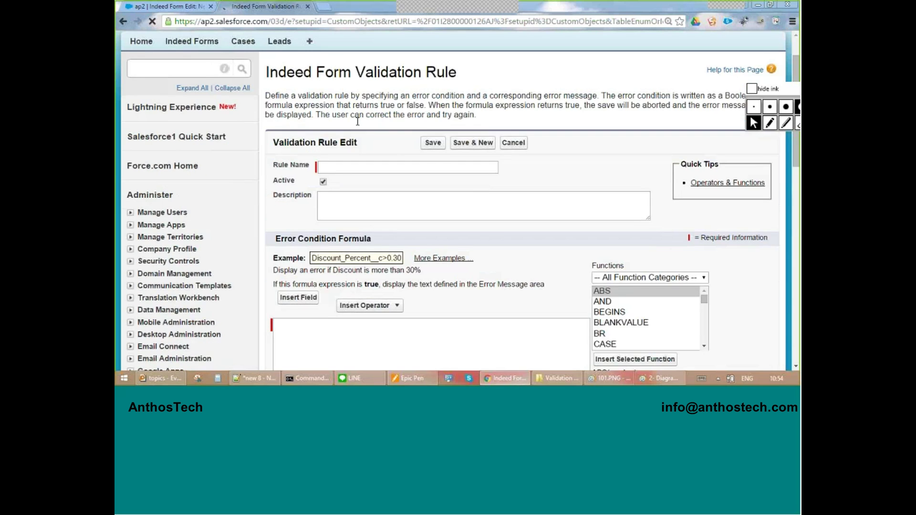
{"action": "scroll", "coordinate": [357, 121], "scroll_direction": "down", "scroll_amount": 1}
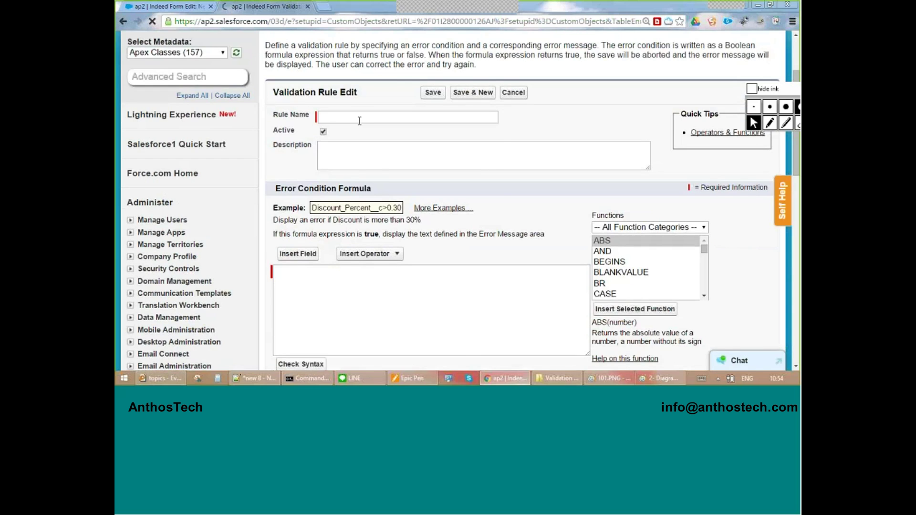
{"action": "left_click", "coordinate": [360, 121]}
{"action": "key", "text": "Down"}
{"action": "key", "text": "Return"}
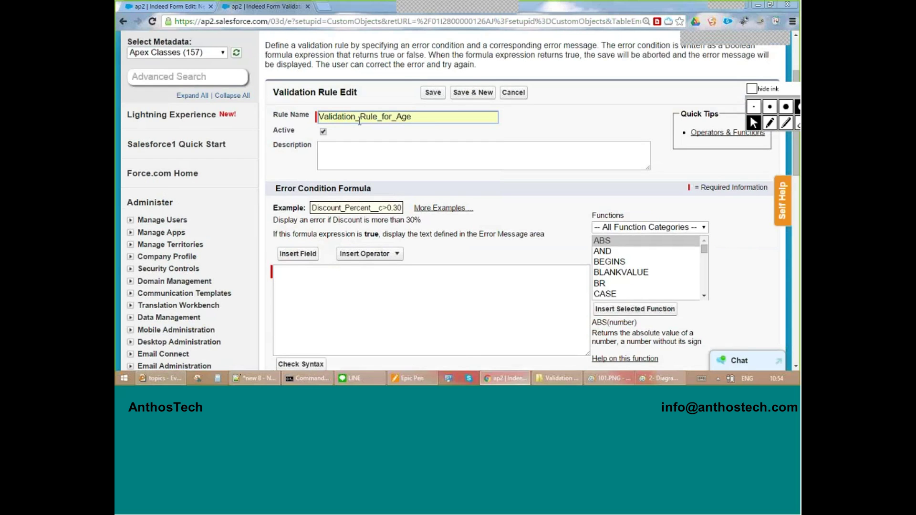
{"action": "key", "text": "Tab"}
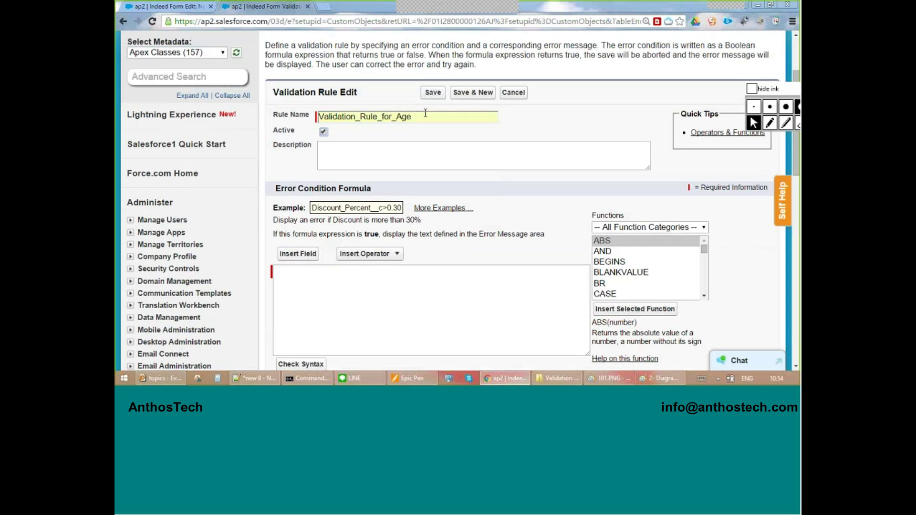
Enter the rule description "If age is below 18, don't allow for form entry"
{"action": "mouse_move", "coordinate": [292, 139]}
{"action": "left_mouse_down"}
{"action": "mouse_move", "coordinate": [299, 132]}
{"action": "mouse_move", "coordinate": [276, 133]}
{"action": "left_mouse_up"}
{"action": "left_click", "coordinate": [359, 155]}
{"action": "type", "text": "If age is "}
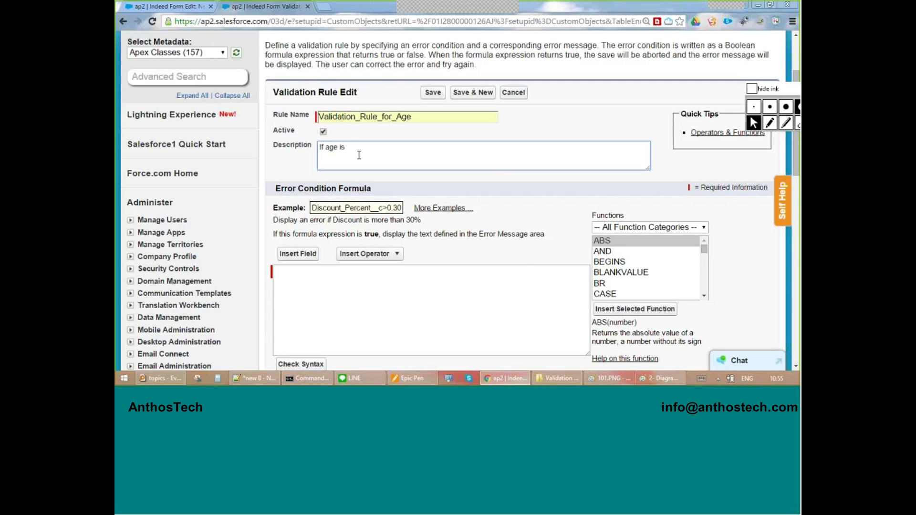
{"action": "type", "text": "below 18, dont allow for form entry"}
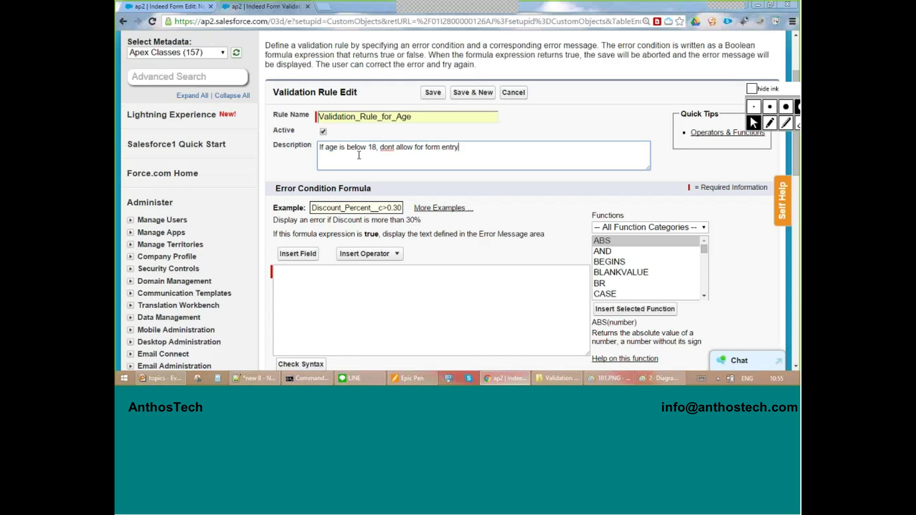
{"action": "left_click", "coordinate": [391, 147]}
{"action": "type", "text": "'"}
{"action": "left_click", "coordinate": [478, 162]}
{"action": "left_click_drag", "start_coordinate": [483, 159], "coordinate": [295, 142]}
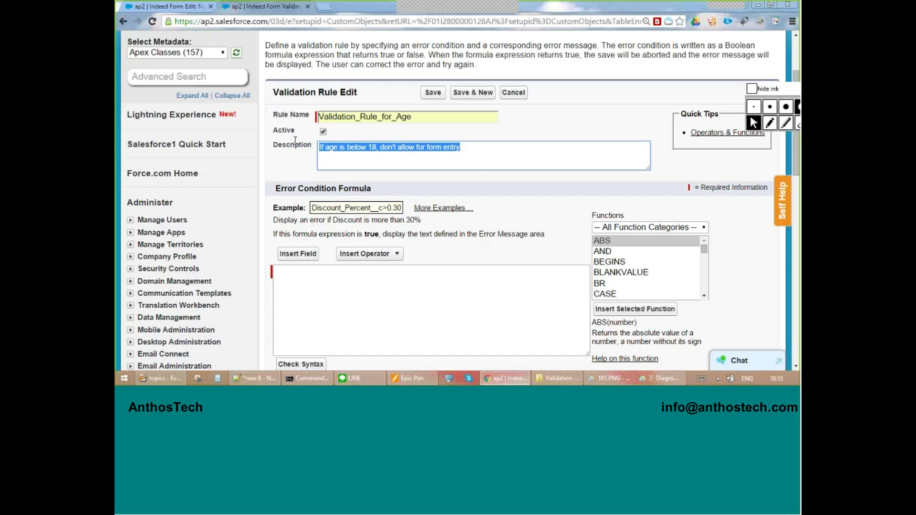
{"action": "double_click", "coordinate": [305, 142]}
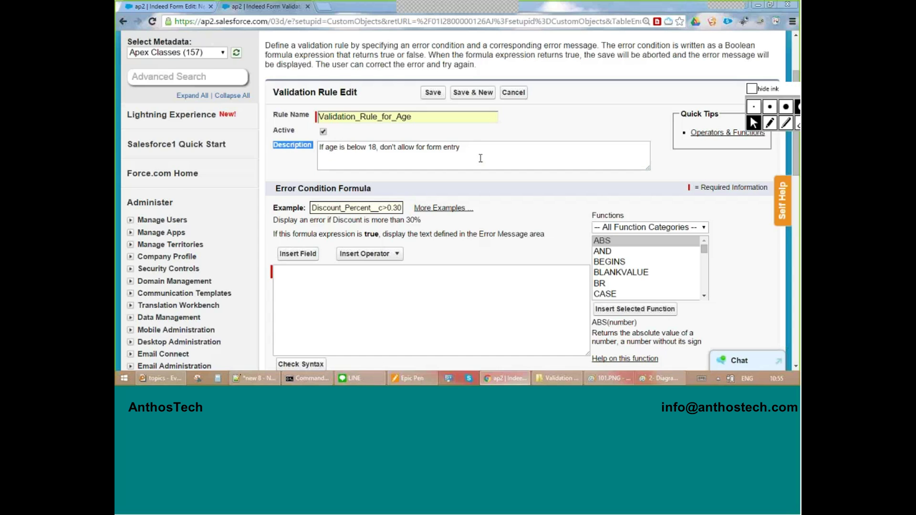
{"action": "left_click_drag", "start_coordinate": [481, 158], "coordinate": [317, 142]}
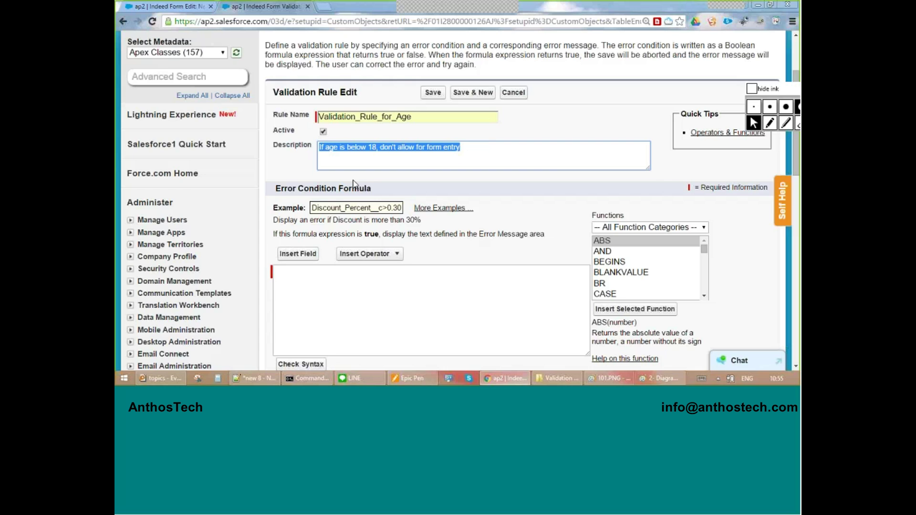
{"action": "left_click", "coordinate": [471, 152]}
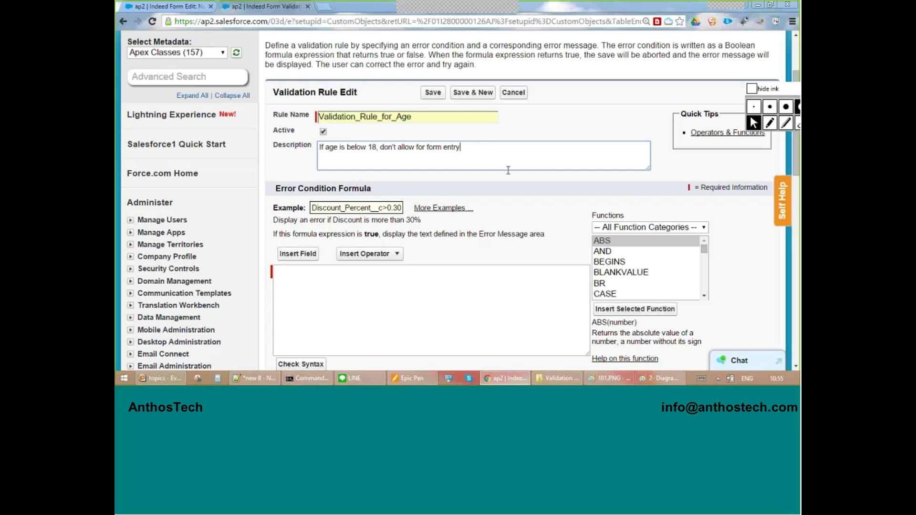
Circle the Error Condition Formula heading and formula box in pen, add a circled "1", and clear the ink
{"action": "scroll", "coordinate": [509, 170], "scroll_direction": "down", "scroll_amount": 2}
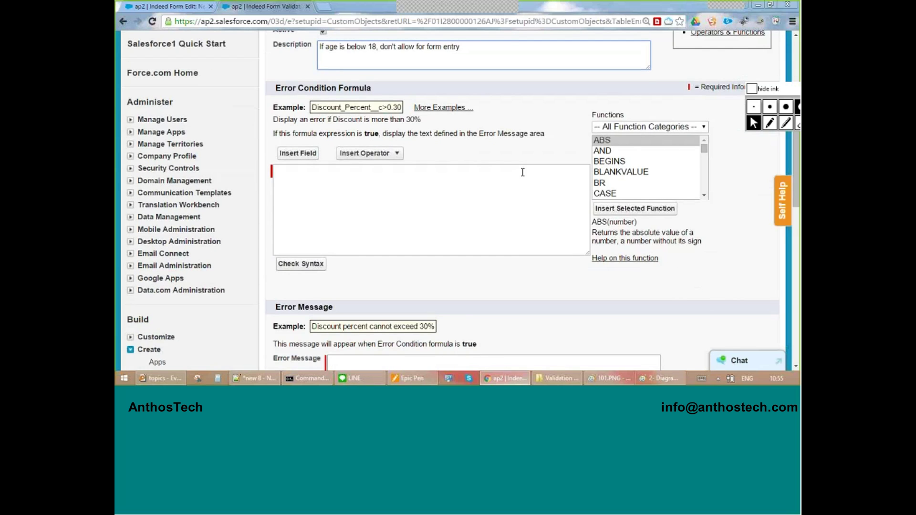
{"action": "left_click", "coordinate": [769, 123]}
{"action": "mouse_move", "coordinate": [363, 67]}
{"action": "left_mouse_down"}
{"action": "mouse_move", "coordinate": [329, 112]}
{"action": "mouse_move", "coordinate": [337, 73]}
{"action": "left_mouse_up"}
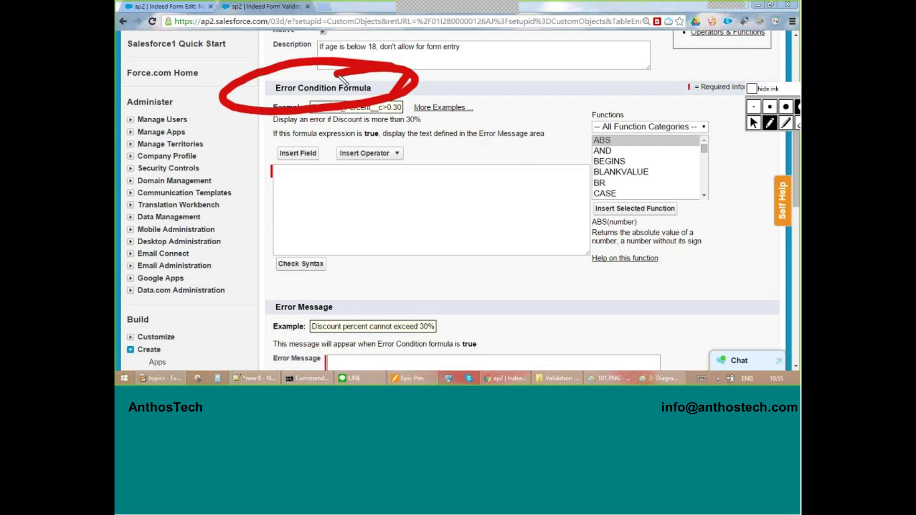
{"action": "left_click_drag", "start_coordinate": [527, 60], "coordinate": [530, 113]}
{"action": "mouse_move", "coordinate": [555, 52]}
{"action": "left_mouse_down"}
{"action": "mouse_move", "coordinate": [484, 88]}
{"action": "mouse_move", "coordinate": [538, 48]}
{"action": "left_mouse_up"}
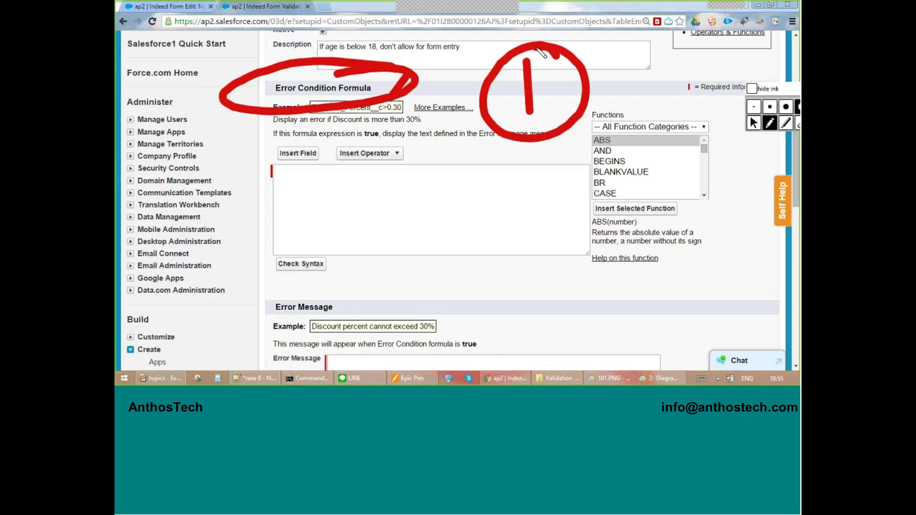
{"action": "mouse_move", "coordinate": [529, 157]}
{"action": "left_mouse_down"}
{"action": "mouse_move", "coordinate": [224, 211]}
{"action": "mouse_move", "coordinate": [613, 205]}
{"action": "mouse_move", "coordinate": [541, 164]}
{"action": "left_mouse_up"}
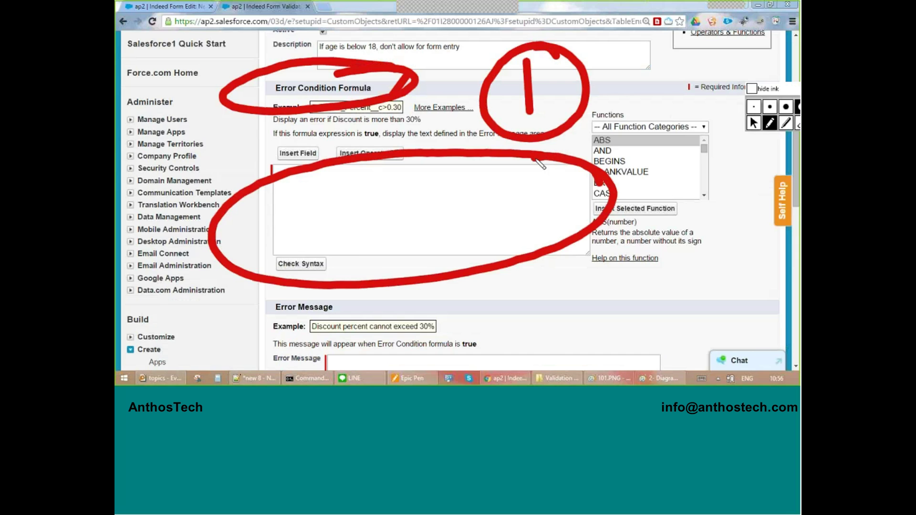
{"action": "key", "text": "ctrl+shift+6"}
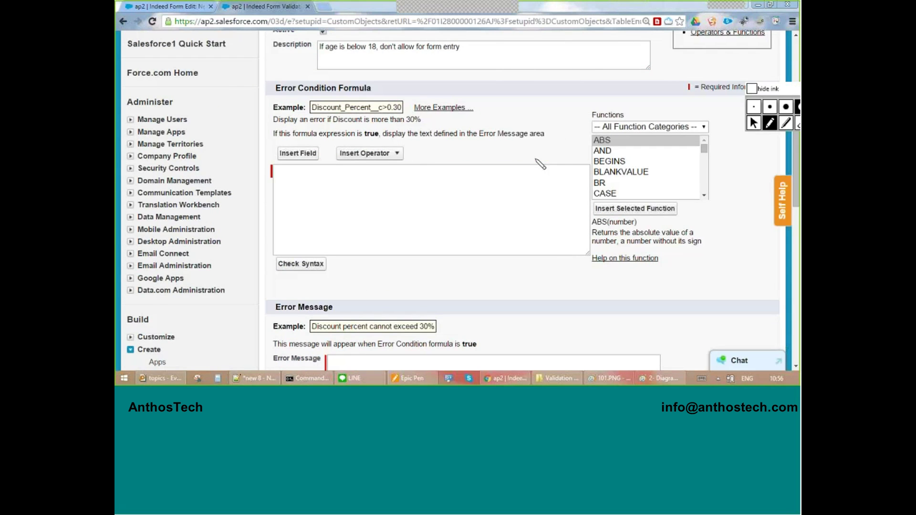
Handwrite a circled "3", circle Insert Field, Insert Operator and the Functions list in pen, and clear the ink
{"action": "mouse_move", "coordinate": [164, 210]}
{"action": "left_mouse_down"}
{"action": "mouse_move", "coordinate": [214, 239]}
{"action": "mouse_move", "coordinate": [174, 296]}
{"action": "left_mouse_up"}
{"action": "mouse_move", "coordinate": [189, 183]}
{"action": "left_mouse_down"}
{"action": "mouse_move", "coordinate": [133, 267]}
{"action": "mouse_move", "coordinate": [246, 229]}
{"action": "mouse_move", "coordinate": [141, 206]}
{"action": "left_mouse_up"}
{"action": "left_click_drag", "start_coordinate": [309, 130], "coordinate": [284, 128]}
{"action": "mouse_move", "coordinate": [412, 129]}
{"action": "left_mouse_down"}
{"action": "mouse_move", "coordinate": [366, 126]}
{"action": "mouse_move", "coordinate": [354, 191]}
{"action": "mouse_move", "coordinate": [420, 143]}
{"action": "mouse_move", "coordinate": [391, 127]}
{"action": "left_mouse_up"}
{"action": "mouse_move", "coordinate": [698, 98]}
{"action": "left_mouse_down"}
{"action": "mouse_move", "coordinate": [647, 80]}
{"action": "mouse_move", "coordinate": [575, 123]}
{"action": "mouse_move", "coordinate": [594, 220]}
{"action": "mouse_move", "coordinate": [732, 167]}
{"action": "mouse_move", "coordinate": [657, 94]}
{"action": "left_mouse_up"}
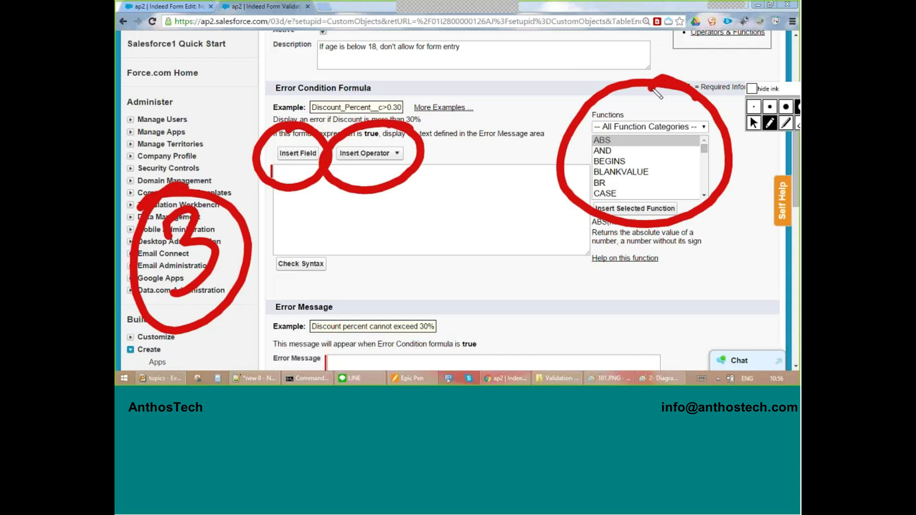
{"action": "key", "text": "ctrl+6"}
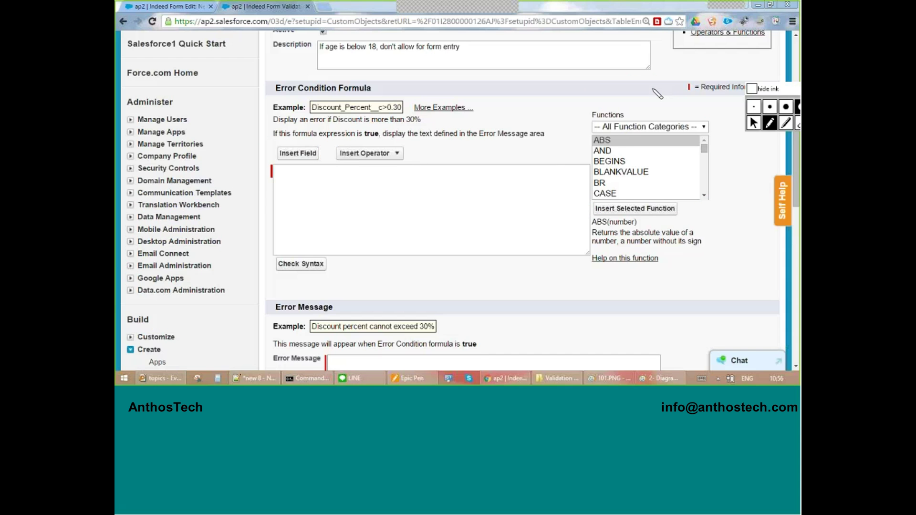
Open the field picker for the error condition formula and browse the $Label, $Permission and $Profile field groups
{"action": "key", "text": "ctrl+1"}
{"action": "left_click", "coordinate": [311, 158]}
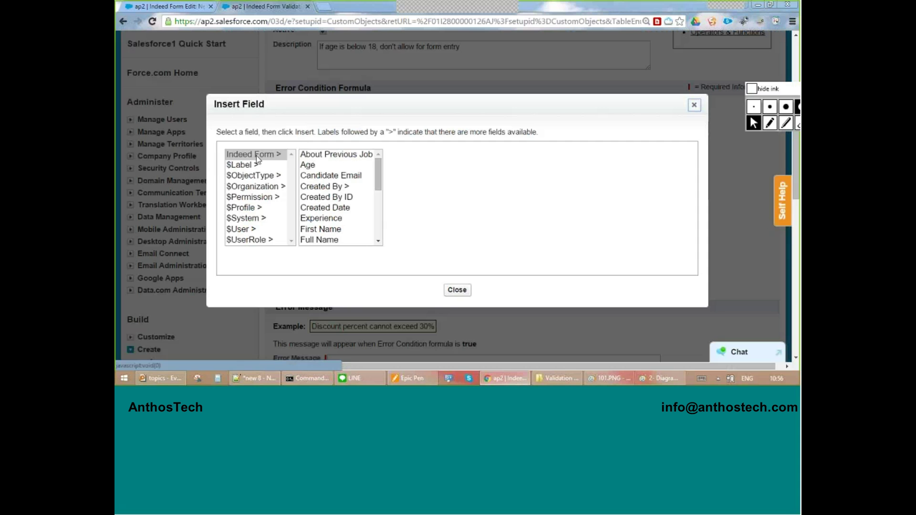
{"action": "left_click", "coordinate": [252, 165]}
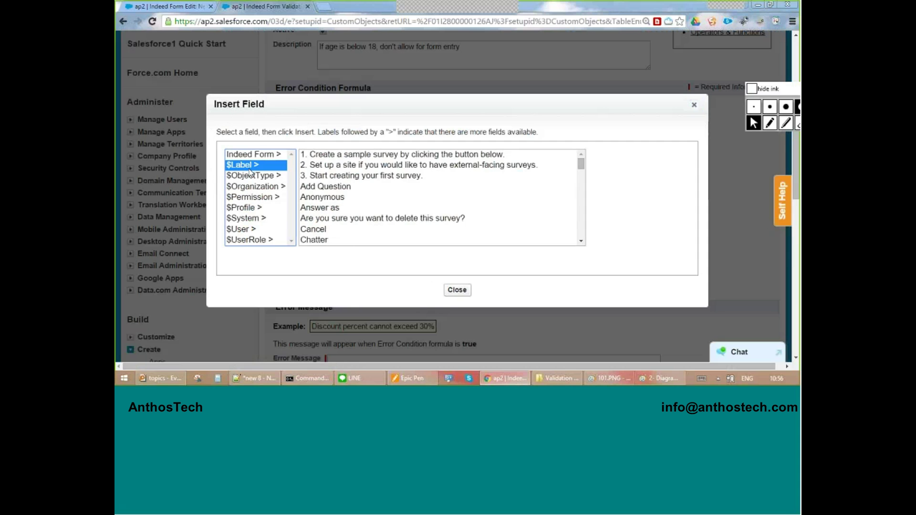
{"action": "left_click", "coordinate": [248, 197]}
{"action": "left_click", "coordinate": [245, 208]}
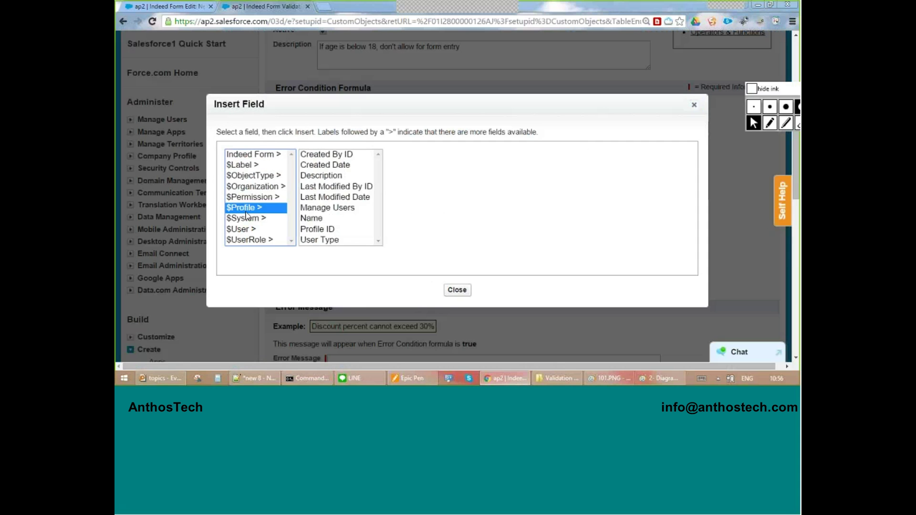
Select the Age field from the Indeed Form fields for insertion into the formula
{"action": "left_click", "coordinate": [253, 156]}
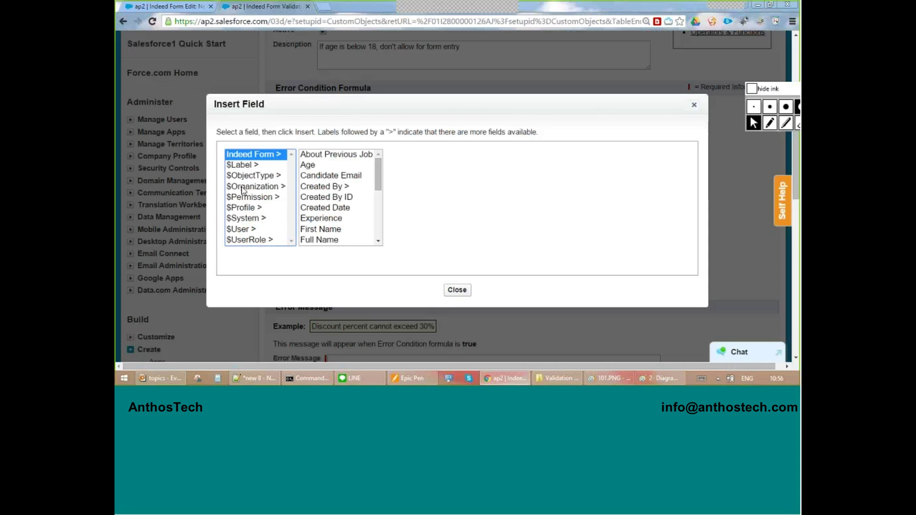
{"action": "left_click", "coordinate": [254, 156]}
{"action": "left_click", "coordinate": [316, 155]}
{"action": "key", "text": "Down"}
{"action": "key", "text": "Down"}
{"action": "key", "text": "Down"}
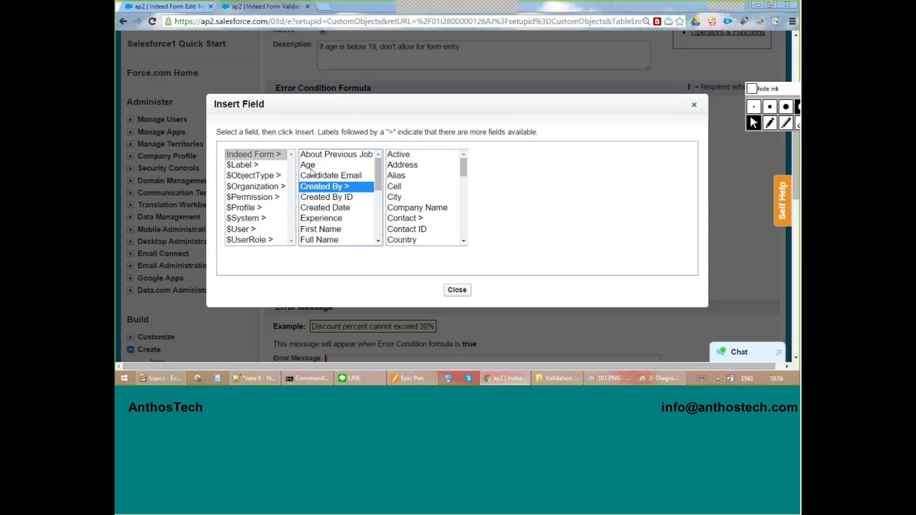
{"action": "left_click", "coordinate": [309, 166]}
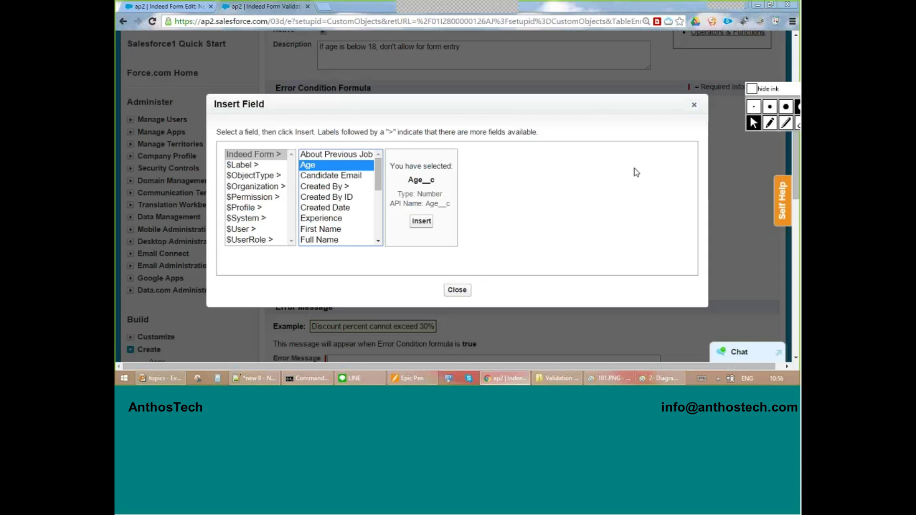
Circle the selected Age__c field details in pen and clear the ink
{"action": "left_click", "coordinate": [770, 122]}
{"action": "mouse_move", "coordinate": [461, 154]}
{"action": "left_mouse_down"}
{"action": "mouse_move", "coordinate": [521, 190]}
{"action": "mouse_move", "coordinate": [472, 159]}
{"action": "left_mouse_up"}
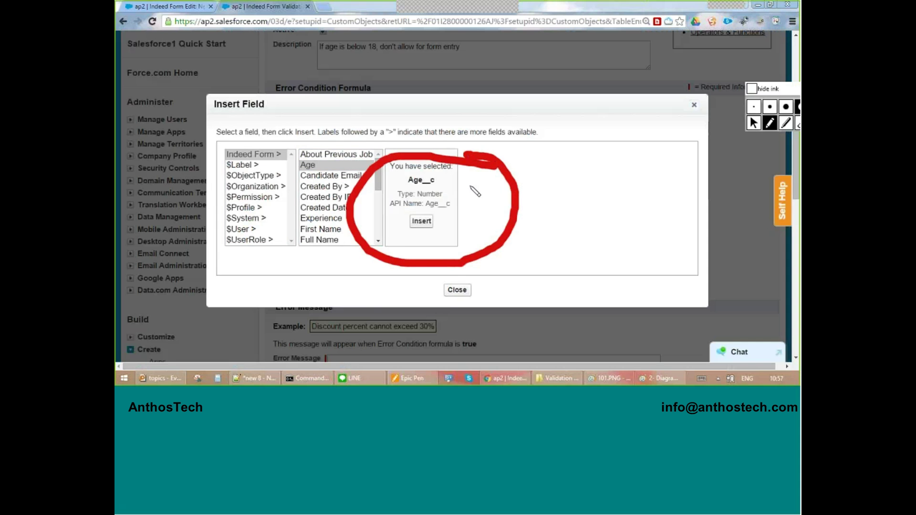
{"action": "key", "text": "ctrl+z"}
{"action": "key", "text": "ctrl+2"}
Insert the Age__c field into the error condition formula and place the cursor after it
{"action": "left_click", "coordinate": [422, 221]}
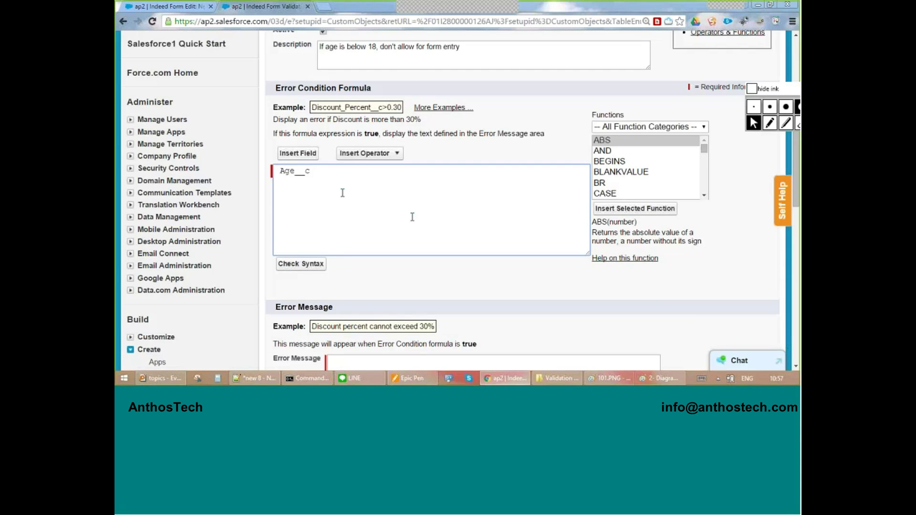
{"action": "left_click_drag", "start_coordinate": [283, 171], "coordinate": [276, 171]}
{"action": "left_click", "coordinate": [531, 175]}
Append the Less Than operator and the value 18 so the formula reads Age__c < 18
{"action": "left_click", "coordinate": [380, 158]}
{"action": "left_click", "coordinate": [397, 157]}
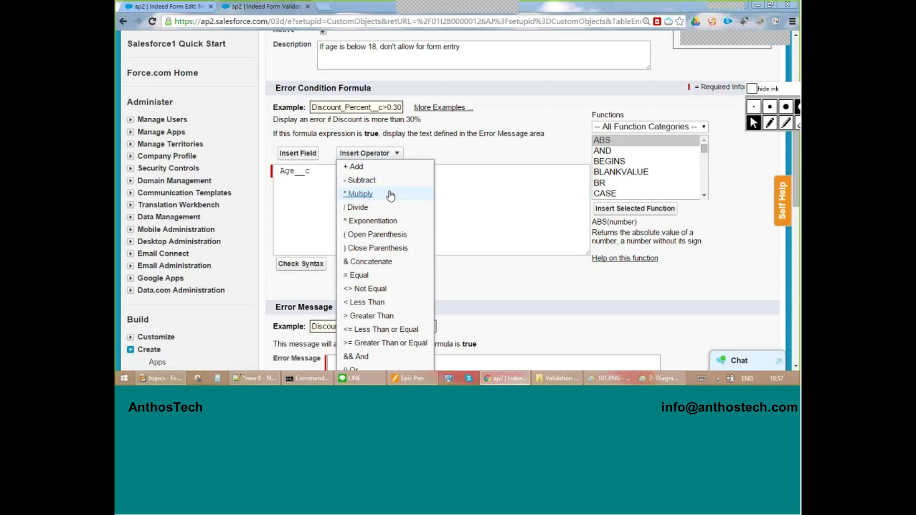
{"action": "scroll", "coordinate": [390, 195], "scroll_direction": "down", "scroll_amount": 2}
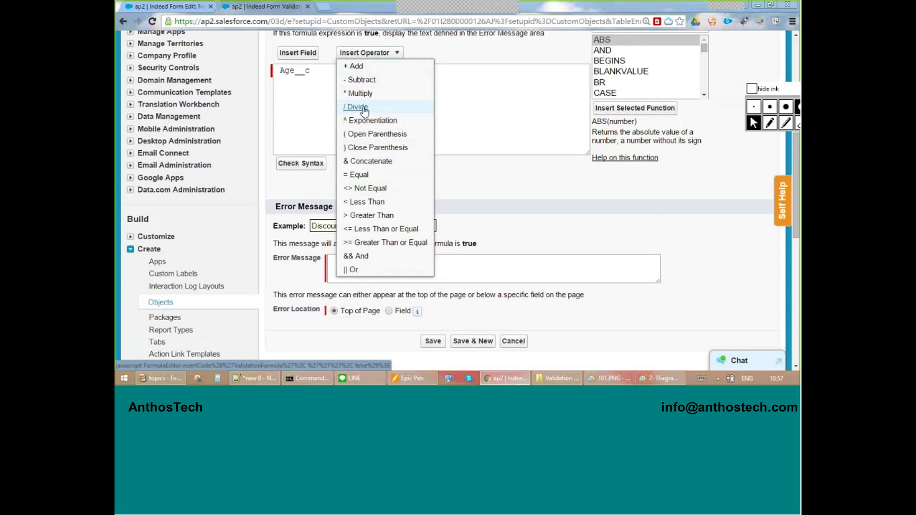
{"action": "left_click", "coordinate": [368, 202]}
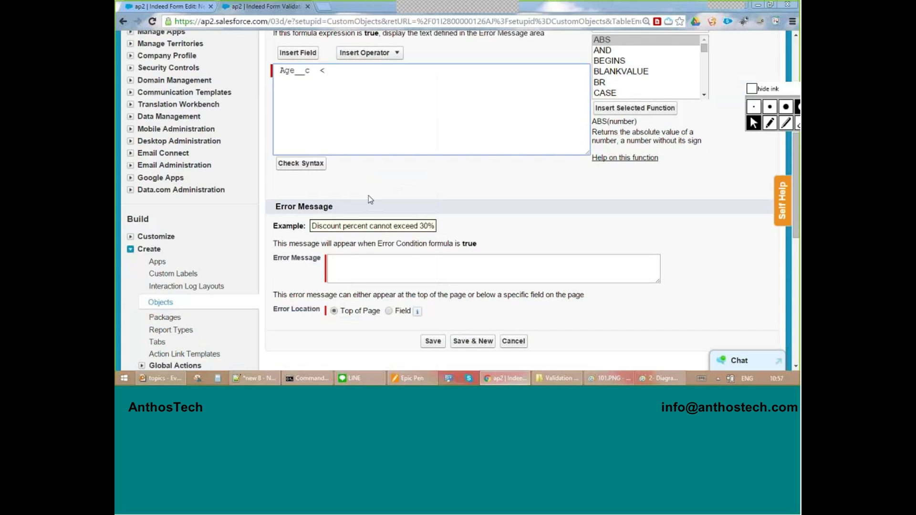
{"action": "type", "text": "18"}
Circle the Check Syntax option in pen and clear the ink
{"action": "left_click", "coordinate": [770, 124]}
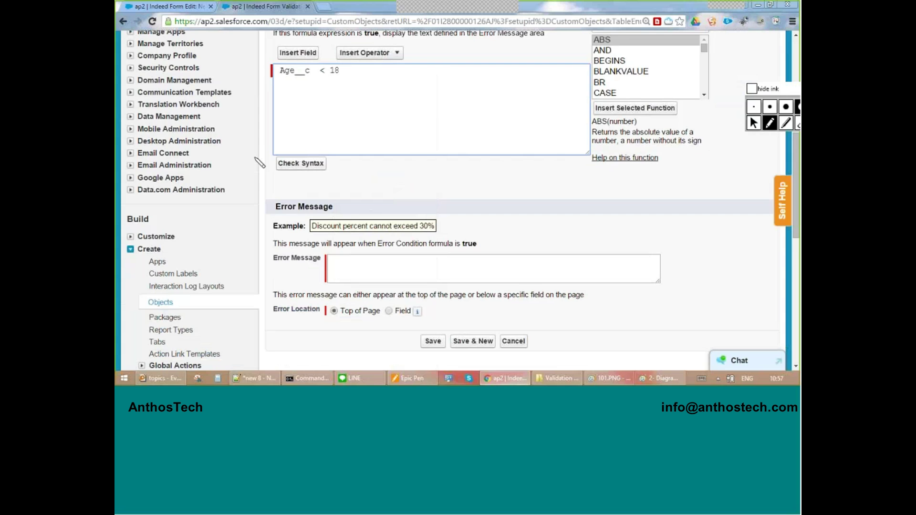
{"action": "left_click_drag", "start_coordinate": [243, 169], "coordinate": [342, 136]}
{"action": "mouse_move", "coordinate": [244, 168]}
{"action": "left_mouse_down"}
{"action": "mouse_move", "coordinate": [275, 215]}
{"action": "mouse_move", "coordinate": [287, 147]}
{"action": "left_mouse_up"}
{"action": "key", "text": "ctrl+shift+6"}
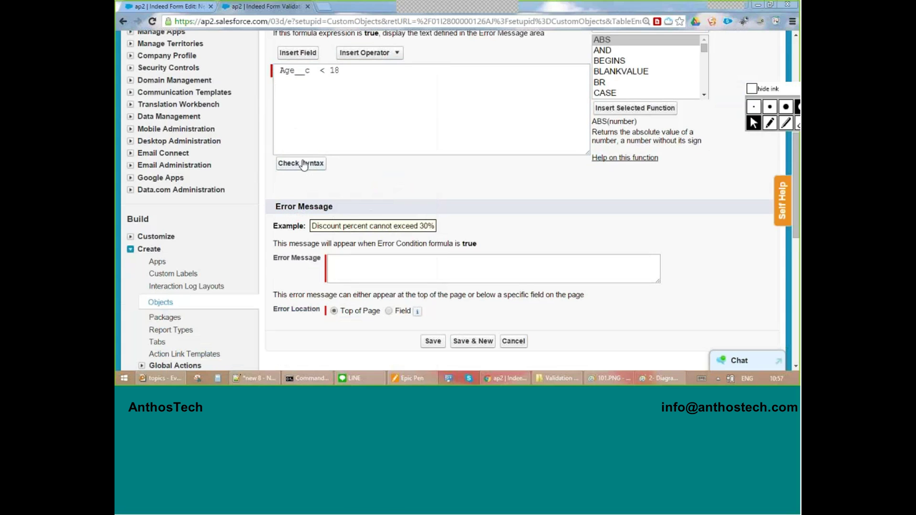
Check the syntax of the error condition formula
{"action": "left_click", "coordinate": [304, 164]}
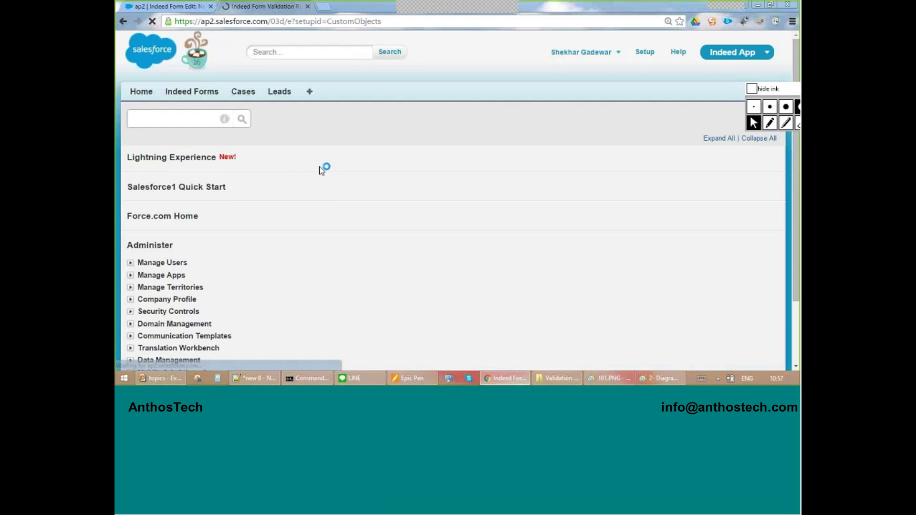
{"action": "scroll", "coordinate": [333, 208], "scroll_direction": "down", "scroll_amount": 3}
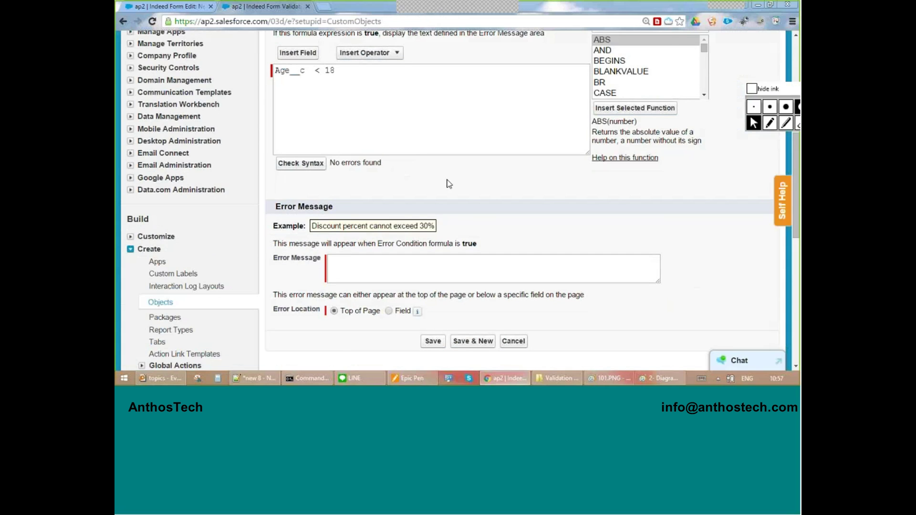
{"action": "scroll", "coordinate": [460, 205], "scroll_direction": "down", "scroll_amount": 1}
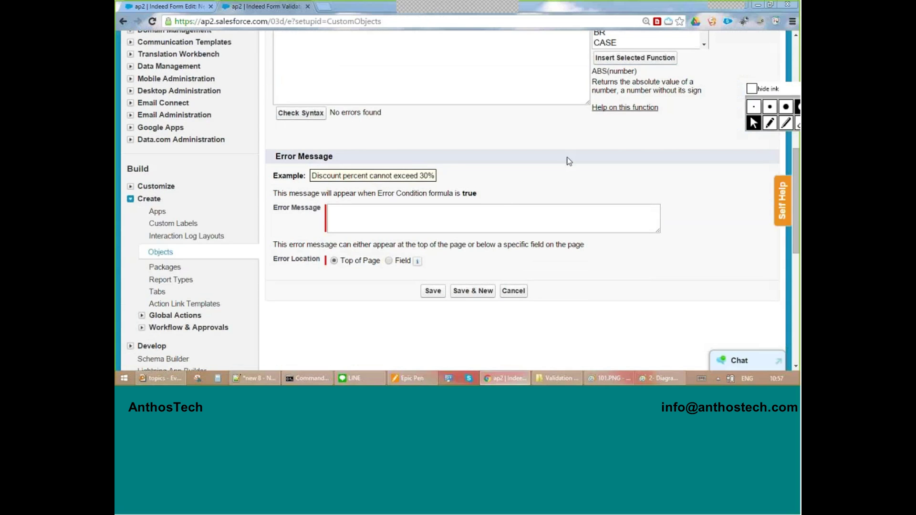
Handwrite "16/14" in pen, circle the Error Message heading, mark the message area, and clear the ink
{"action": "key", "text": "ctrl+shift+1"}
{"action": "left_click_drag", "start_coordinate": [543, 112], "coordinate": [552, 201]}
{"action": "left_click_drag", "start_coordinate": [605, 102], "coordinate": [583, 154]}
{"action": "left_click_drag", "start_coordinate": [641, 75], "coordinate": [635, 232]}
{"action": "left_click_drag", "start_coordinate": [670, 161], "coordinate": [665, 241]}
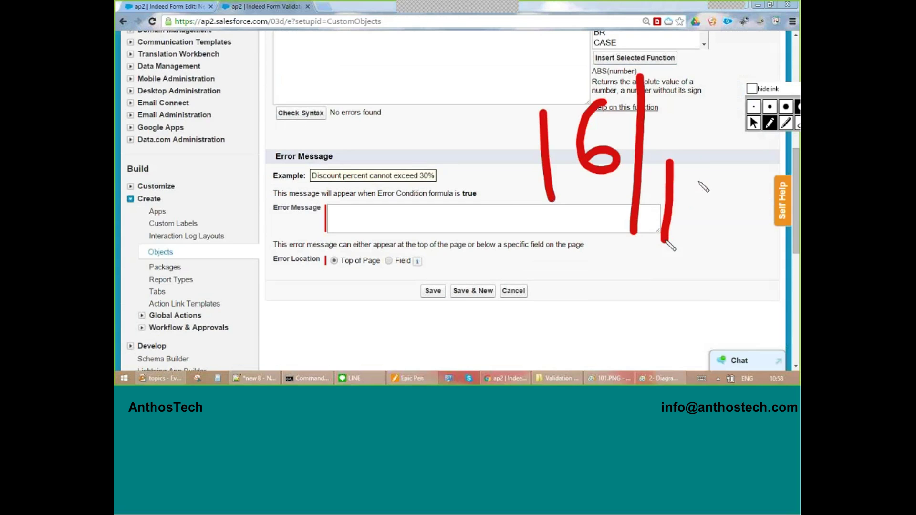
{"action": "left_click_drag", "start_coordinate": [706, 161], "coordinate": [717, 242]}
{"action": "mouse_move", "coordinate": [364, 128]}
{"action": "left_mouse_down"}
{"action": "mouse_move", "coordinate": [334, 125]}
{"action": "mouse_move", "coordinate": [277, 193]}
{"action": "mouse_move", "coordinate": [367, 142]}
{"action": "left_mouse_up"}
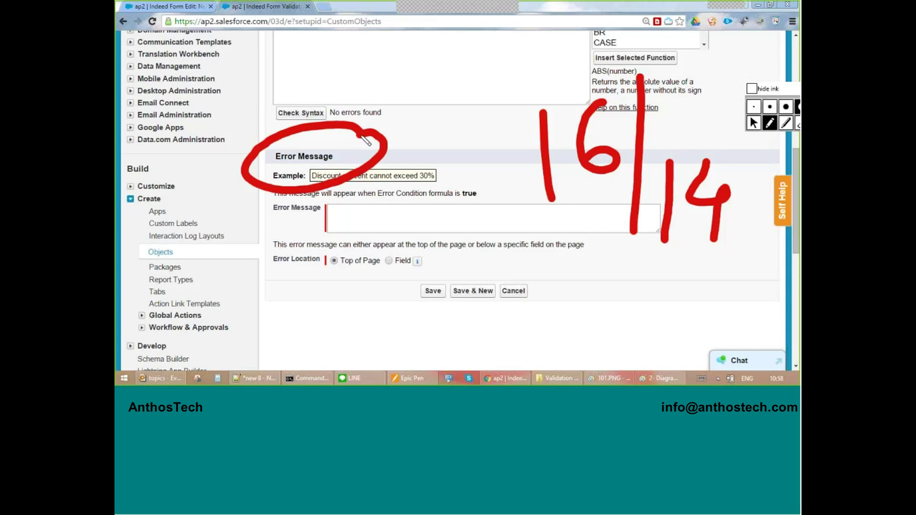
{"action": "mouse_move", "coordinate": [267, 158]}
{"action": "left_mouse_down"}
{"action": "mouse_move", "coordinate": [146, 291]}
{"action": "mouse_move", "coordinate": [374, 227]}
{"action": "left_mouse_up"}
{"action": "key", "text": "ctrl+6"}
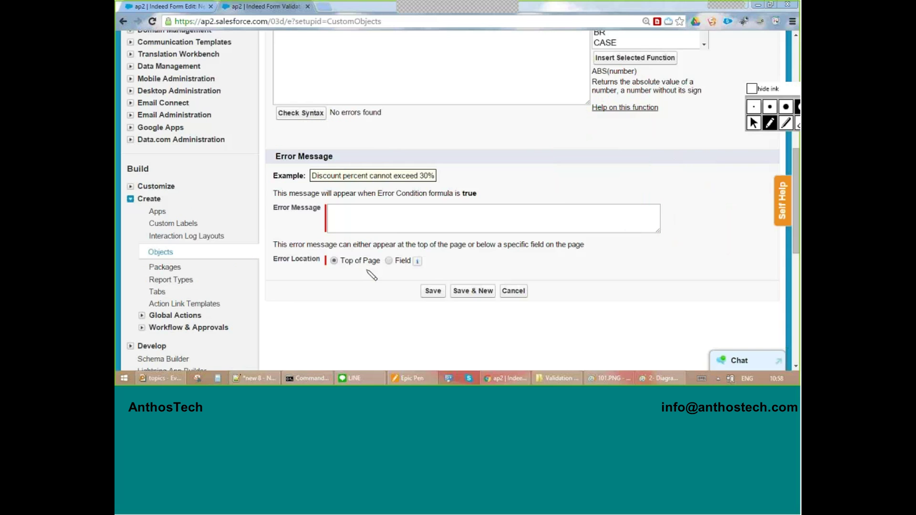
Enter the error message "Sorry! No job for age below 18 as per Govt rules" and highlight it
{"action": "key", "text": "ctrl+2"}
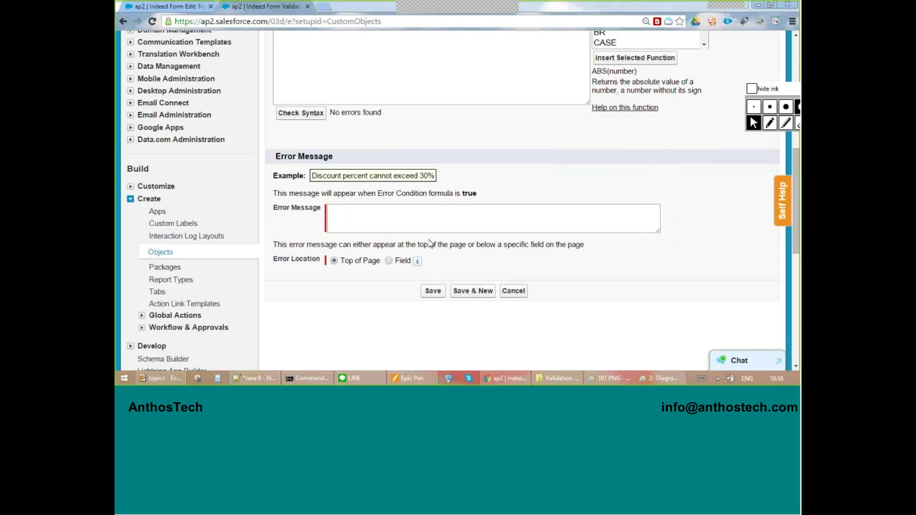
{"action": "left_click", "coordinate": [424, 226]}
{"action": "type", "text": "Sorry!No"}
{"action": "key", "text": "BackSpace"}
{"action": "key", "text": "BackSpace"}
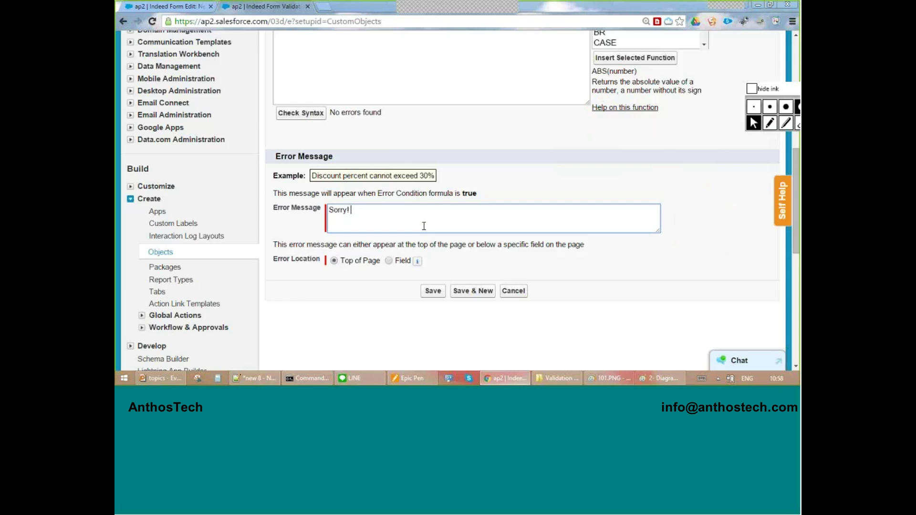
{"action": "type", "text": "No job for a"}
{"action": "type", "text": "ge be"}
{"action": "type", "text": "l"}
{"action": "type", "text": "ow 18 a"}
{"action": "type", "text": "s per iv"}
{"action": "key", "text": "BackSpace"}
{"action": "key", "text": "BackSpace"}
{"action": "type", "text": "Govt rules"}
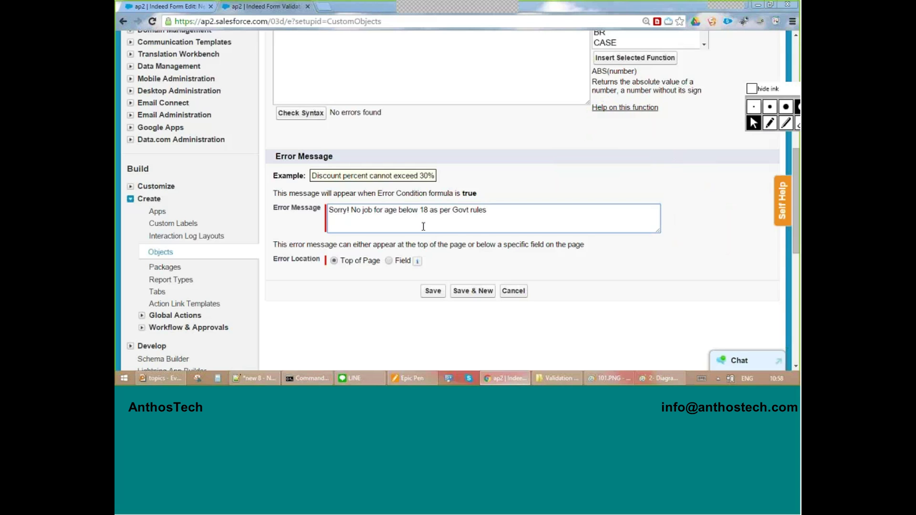
{"action": "left_click_drag", "start_coordinate": [511, 211], "coordinate": [308, 191]}
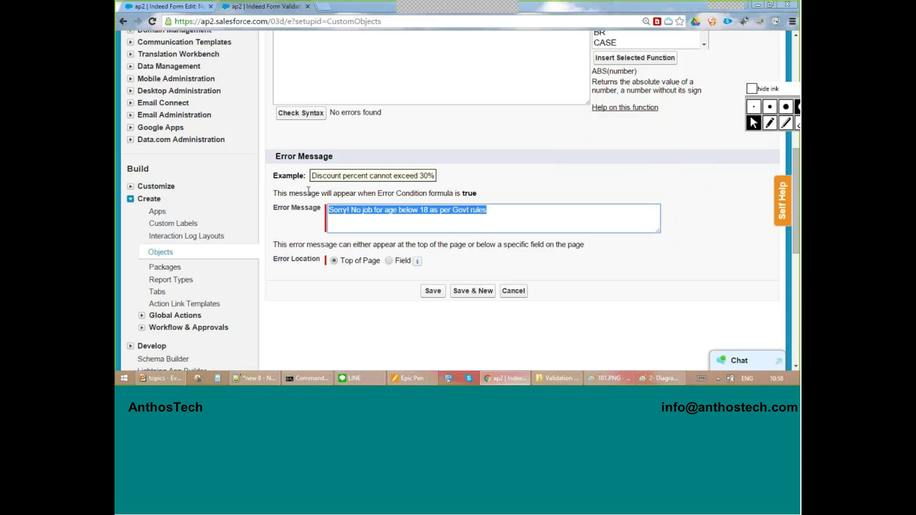
Circle Error Location in pen, handwrite a circled "2", underline the Top of Page and Field options, and clear the ink
{"action": "scroll", "coordinate": [292, 207], "scroll_direction": "down", "scroll_amount": 2}
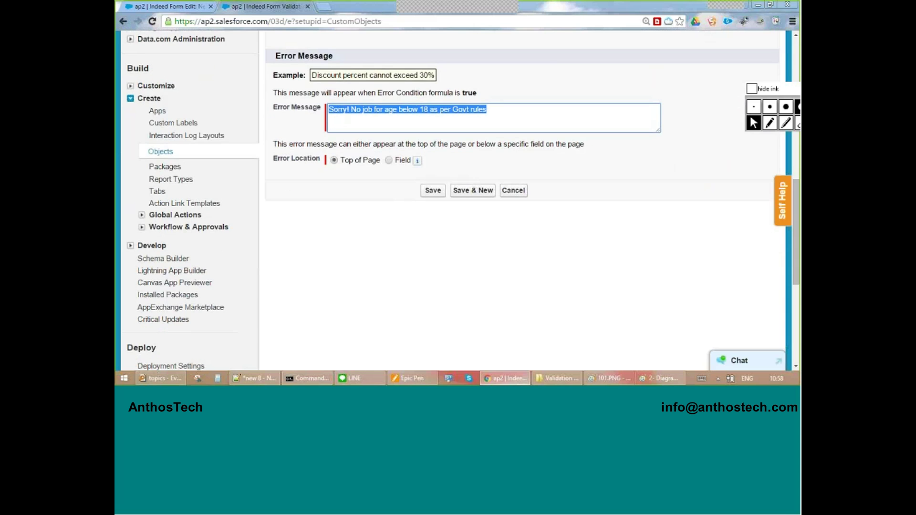
{"action": "left_click", "coordinate": [770, 123]}
{"action": "mouse_move", "coordinate": [310, 136]}
{"action": "left_mouse_down"}
{"action": "mouse_move", "coordinate": [258, 157]}
{"action": "mouse_move", "coordinate": [276, 201]}
{"action": "mouse_move", "coordinate": [267, 163]}
{"action": "left_mouse_up"}
{"action": "left_click_drag", "start_coordinate": [640, 119], "coordinate": [694, 154]}
{"action": "left_click_drag", "start_coordinate": [702, 83], "coordinate": [692, 155]}
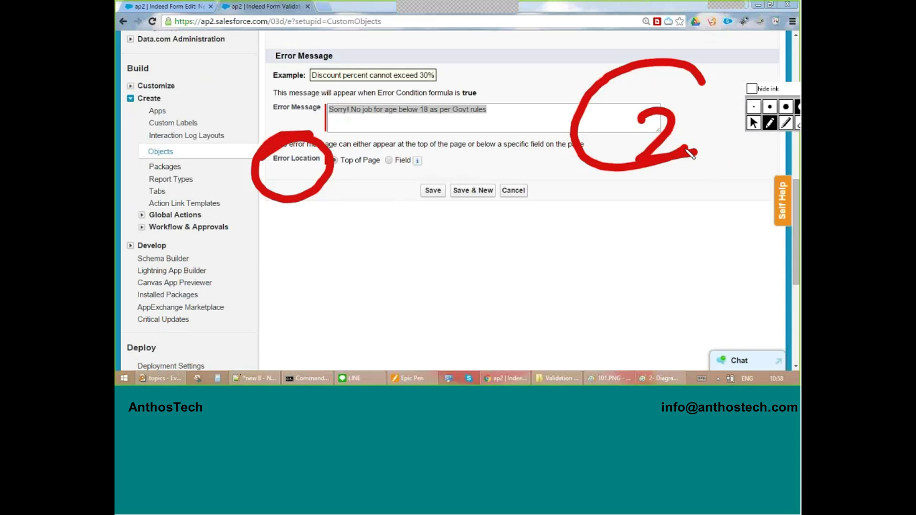
{"action": "mouse_move", "coordinate": [331, 193]}
{"action": "left_mouse_down"}
{"action": "mouse_move", "coordinate": [430, 179]}
{"action": "mouse_move", "coordinate": [481, 154]}
{"action": "left_mouse_up"}
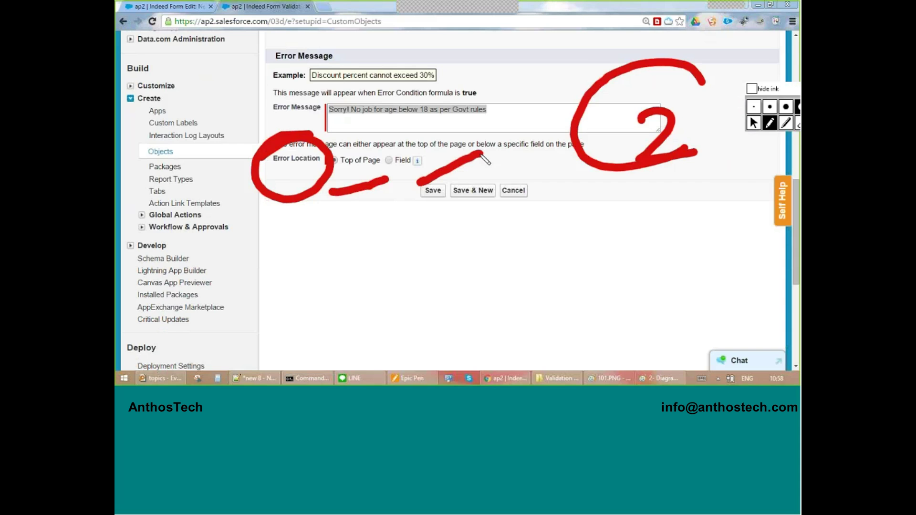
{"action": "key", "text": "ctrl+5"}
{"action": "key", "text": "ctrl+1"}
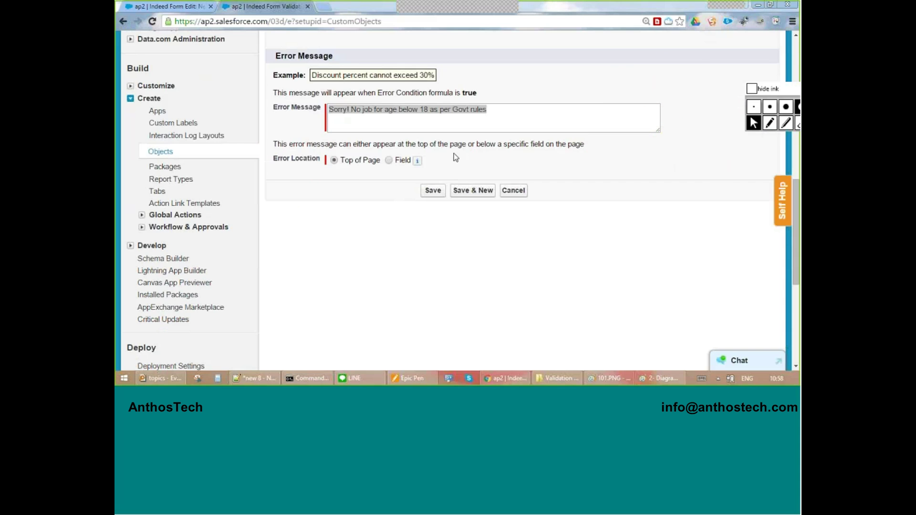
Highlight the Top of Page option, and box the heading area of the New Indeed Form page in pen
{"action": "left_click", "coordinate": [344, 160]}
{"action": "left_click_drag", "start_coordinate": [340, 160], "coordinate": [368, 160]}
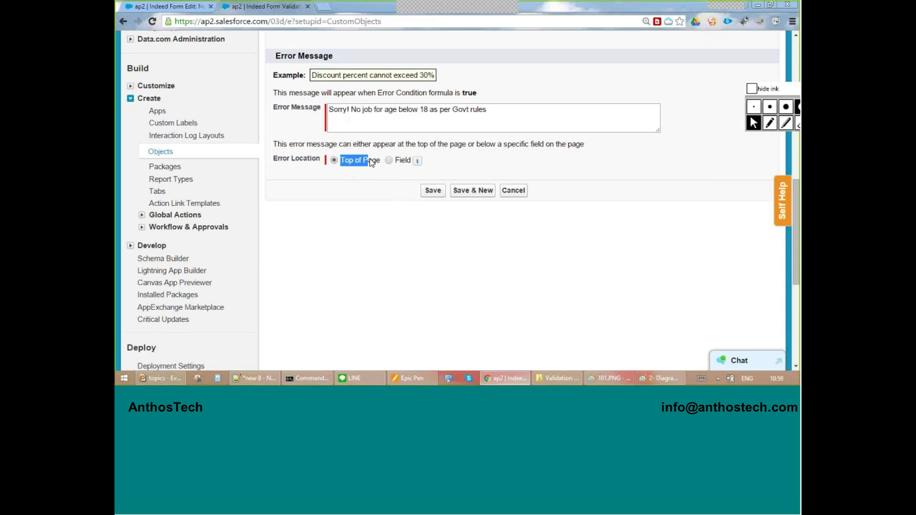
{"action": "left_click", "coordinate": [190, 6]}
{"action": "key", "text": "ctrl+2"}
{"action": "left_click_drag", "start_coordinate": [624, 102], "coordinate": [626, 105]}
Handwrite "300" and "400" over the New Indeed Form page, circle them, cross the form area, and clear the ink
{"action": "mouse_move", "coordinate": [135, 192]}
{"action": "left_mouse_down"}
{"action": "mouse_move", "coordinate": [155, 188]}
{"action": "mouse_move", "coordinate": [158, 240]}
{"action": "left_mouse_up"}
{"action": "mouse_move", "coordinate": [196, 135]}
{"action": "left_mouse_down"}
{"action": "mouse_move", "coordinate": [184, 176]}
{"action": "mouse_move", "coordinate": [197, 133]}
{"action": "left_mouse_up"}
{"action": "left_click_drag", "start_coordinate": [238, 81], "coordinate": [237, 95]}
{"action": "left_click_drag", "start_coordinate": [210, 226], "coordinate": [225, 256]}
{"action": "left_click_drag", "start_coordinate": [221, 235], "coordinate": [247, 283]}
{"action": "mouse_move", "coordinate": [256, 201]}
{"action": "left_mouse_down"}
{"action": "mouse_move", "coordinate": [236, 239]}
{"action": "mouse_move", "coordinate": [253, 201]}
{"action": "left_mouse_up"}
{"action": "mouse_move", "coordinate": [296, 158]}
{"action": "left_mouse_down"}
{"action": "mouse_move", "coordinate": [286, 200]}
{"action": "mouse_move", "coordinate": [293, 155]}
{"action": "left_mouse_up"}
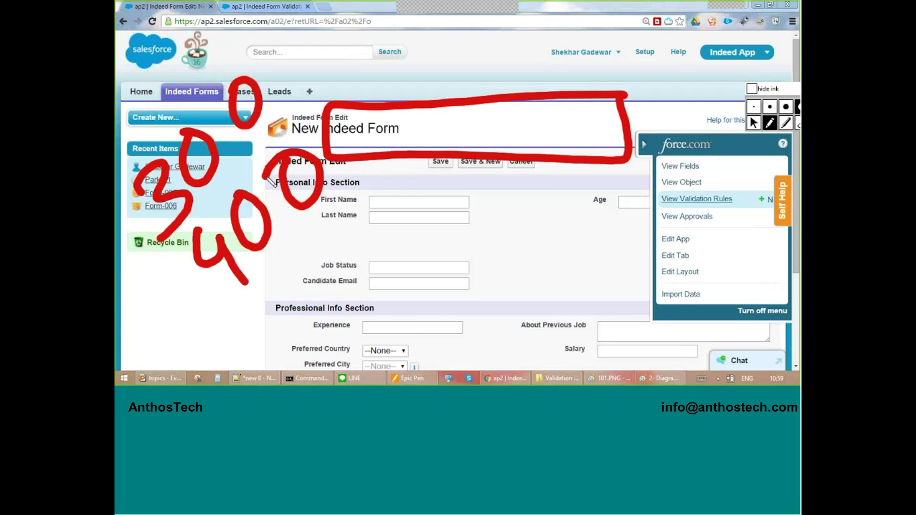
{"action": "mouse_move", "coordinate": [267, 48]}
{"action": "left_mouse_down"}
{"action": "mouse_move", "coordinate": [258, 47]}
{"action": "mouse_move", "coordinate": [276, 331]}
{"action": "mouse_move", "coordinate": [358, 229]}
{"action": "mouse_move", "coordinate": [234, 64]}
{"action": "left_mouse_up"}
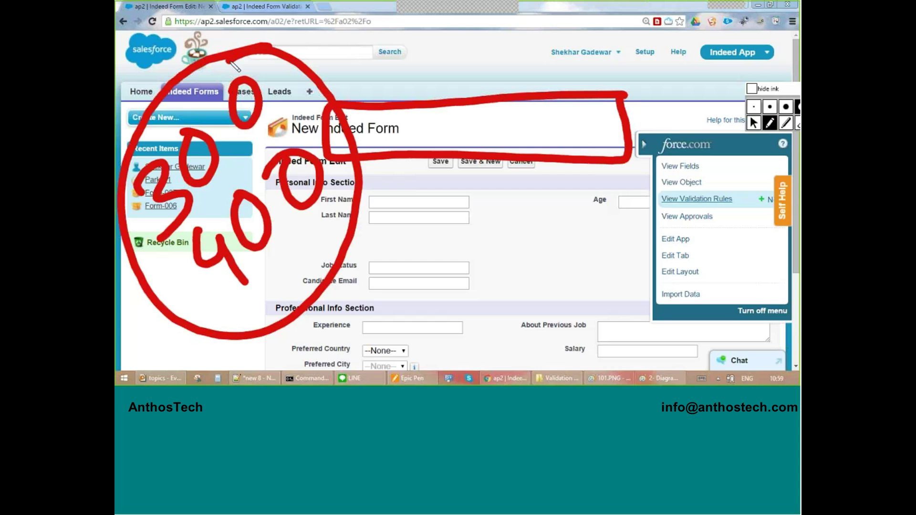
{"action": "left_click_drag", "start_coordinate": [597, 202], "coordinate": [474, 335]}
{"action": "left_click_drag", "start_coordinate": [476, 186], "coordinate": [572, 324]}
{"action": "key", "text": "ctrl+shift+6"}
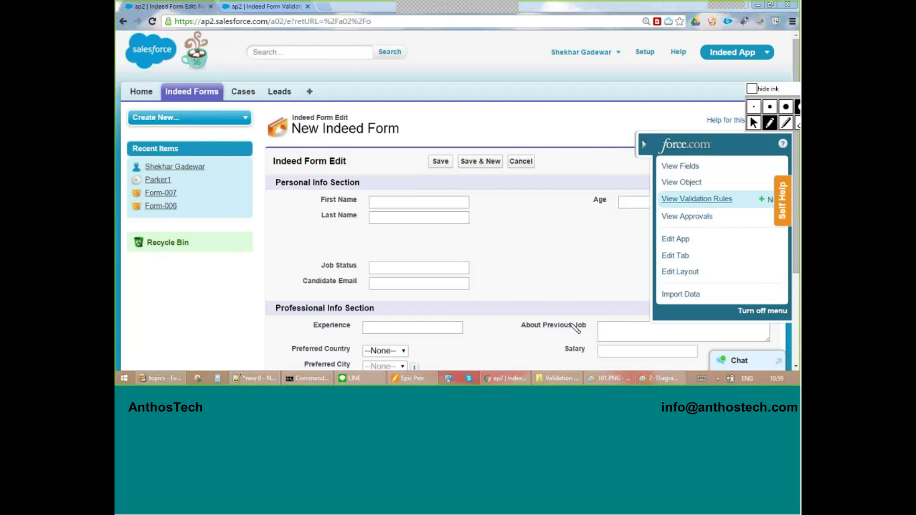
{"action": "key", "text": "ctrl+shift+1"}
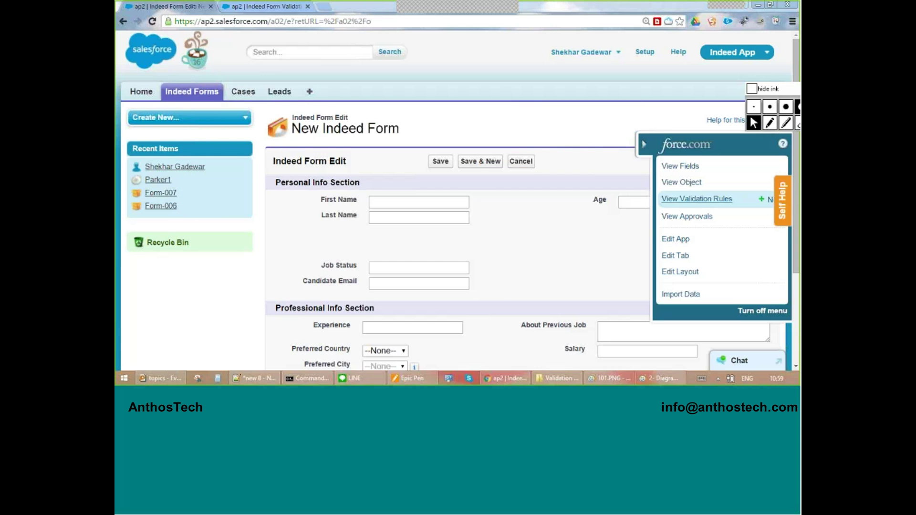
Return to the validation rule and set its error location to the Age field
{"action": "left_click", "coordinate": [294, 4]}
{"action": "left_click", "coordinate": [399, 162]}
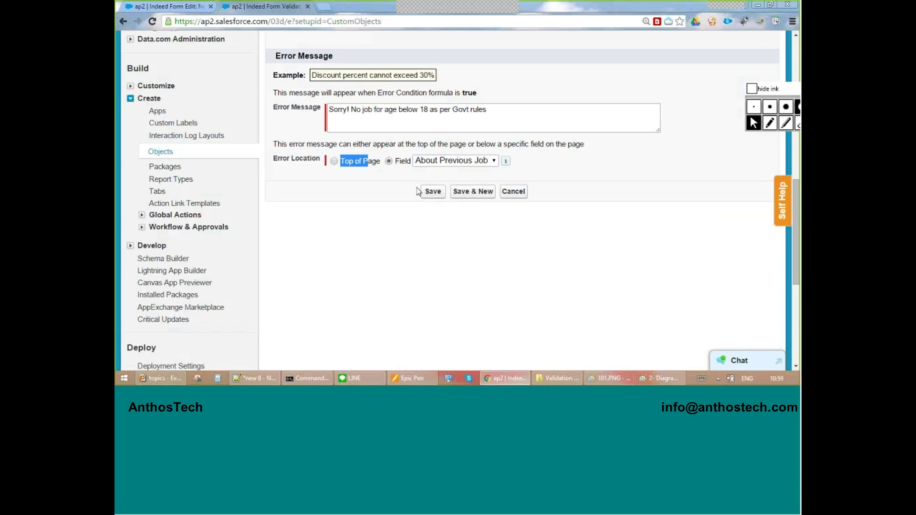
{"action": "left_click", "coordinate": [450, 162]}
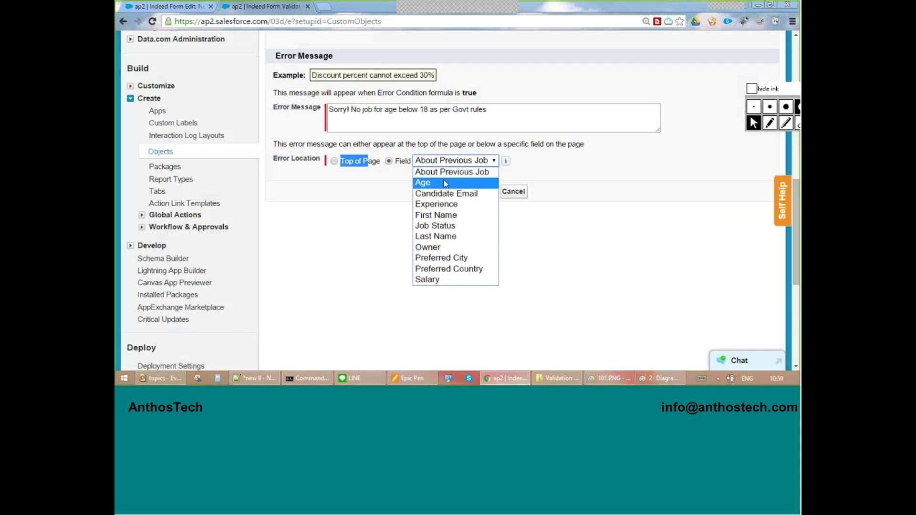
{"action": "left_click", "coordinate": [444, 182]}
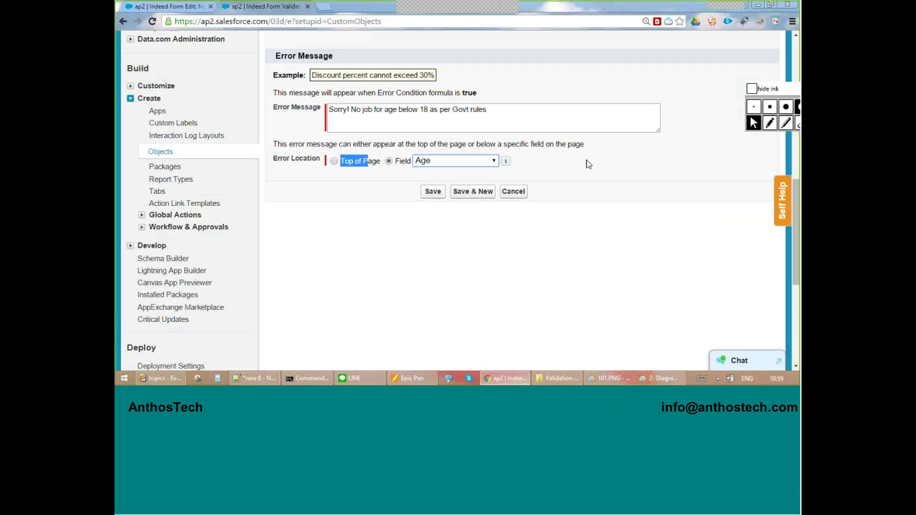
Save the age validation rule and start a new Indeed Form record
{"action": "left_click", "coordinate": [434, 192]}
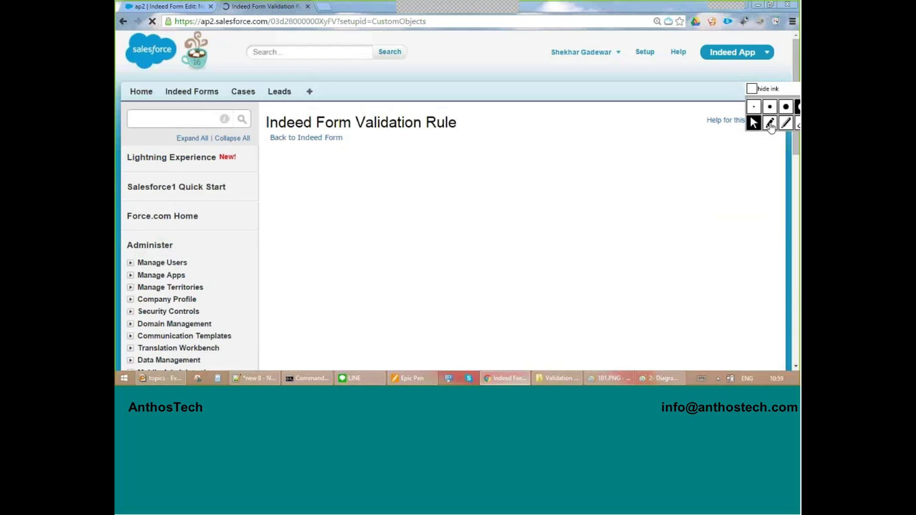
{"action": "key", "text": "ctrl+Tab"}
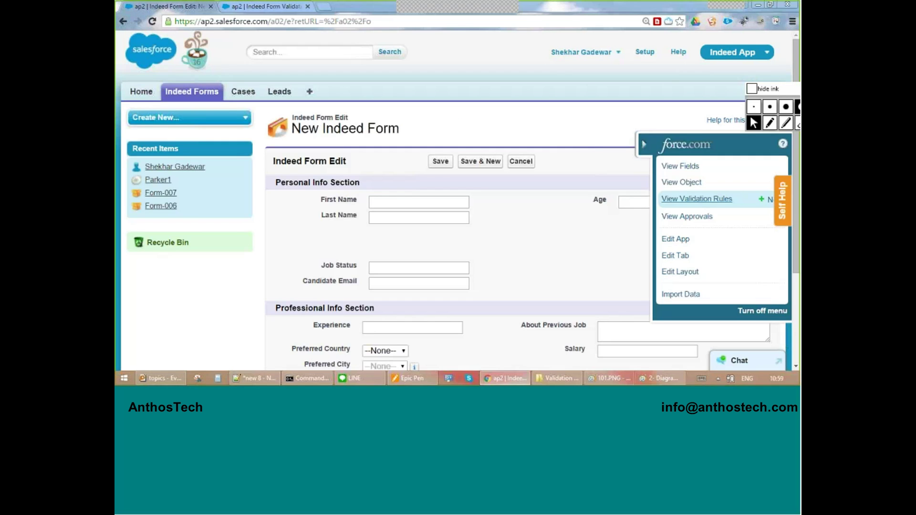
{"action": "left_click", "coordinate": [216, 97]}
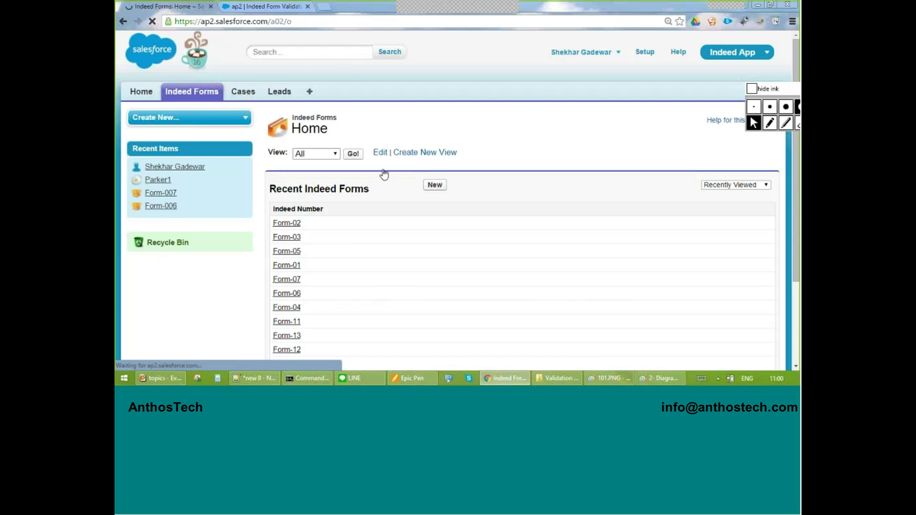
{"action": "left_click", "coordinate": [434, 192]}
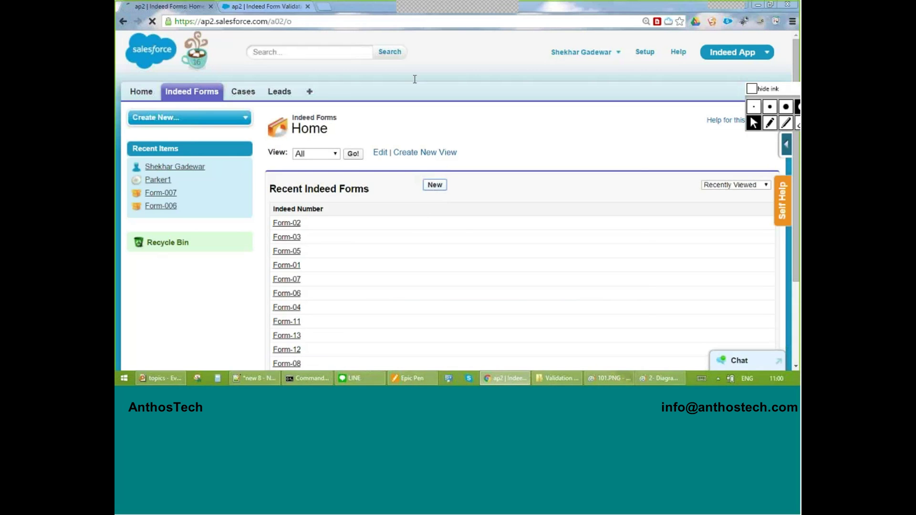
Enter the candidate's first name, set the age to 25, and save the Indeed Form record
{"action": "type", "text": "Sam"}
{"action": "key", "text": "Tab"}
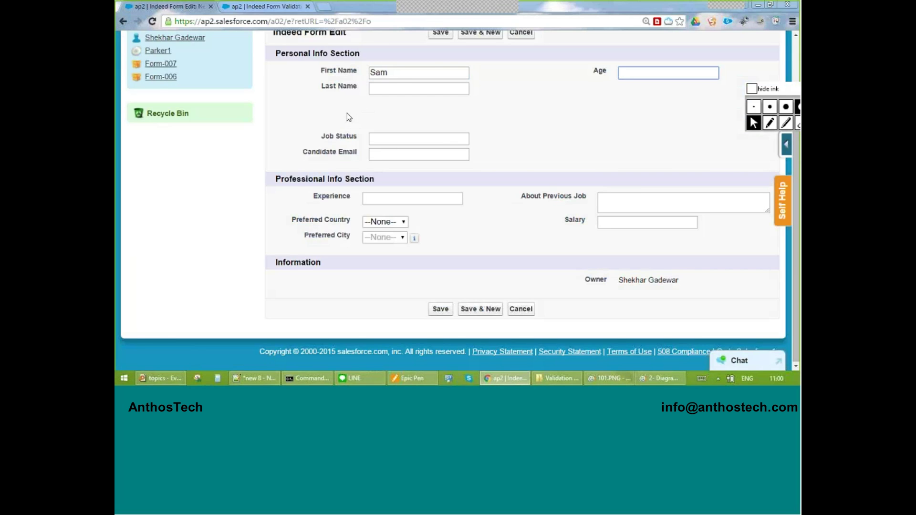
{"action": "left_click_drag", "start_coordinate": [330, 97], "coordinate": [593, 205]}
{"action": "left_click", "coordinate": [612, 93]}
{"action": "left_click", "coordinate": [604, 72]}
{"action": "type", "text": "25"}
{"action": "left_click", "coordinate": [447, 312]}
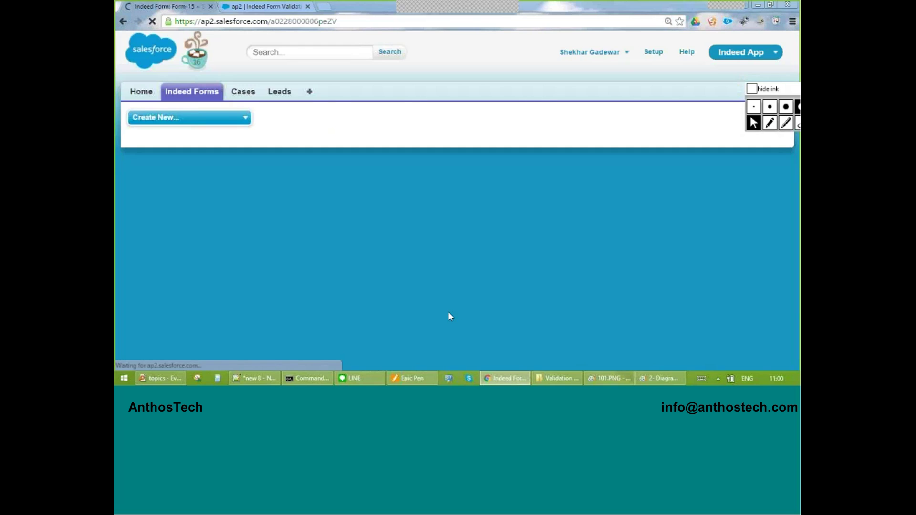
{"action": "scroll", "coordinate": [451, 316], "scroll_direction": "down", "scroll_amount": 1}
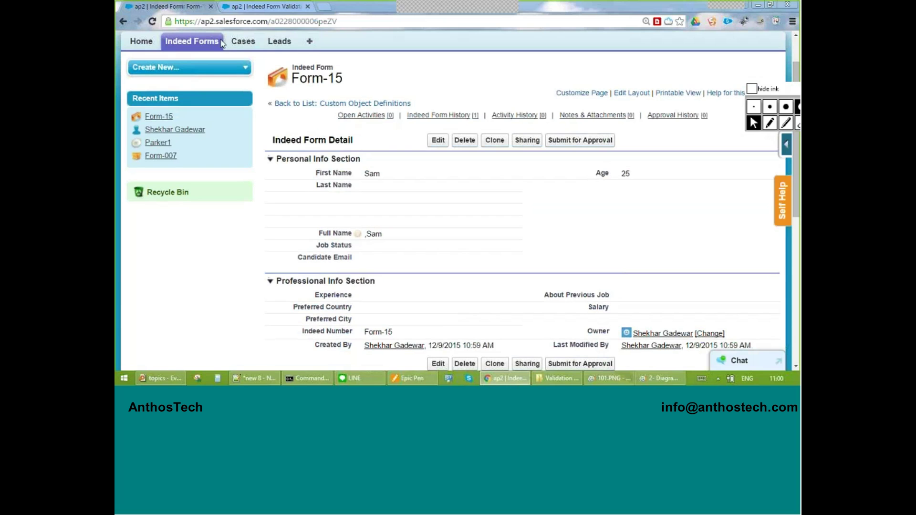
Start another Indeed Form record, enter a first name and age 17, and try to save it
{"action": "left_click", "coordinate": [191, 41]}
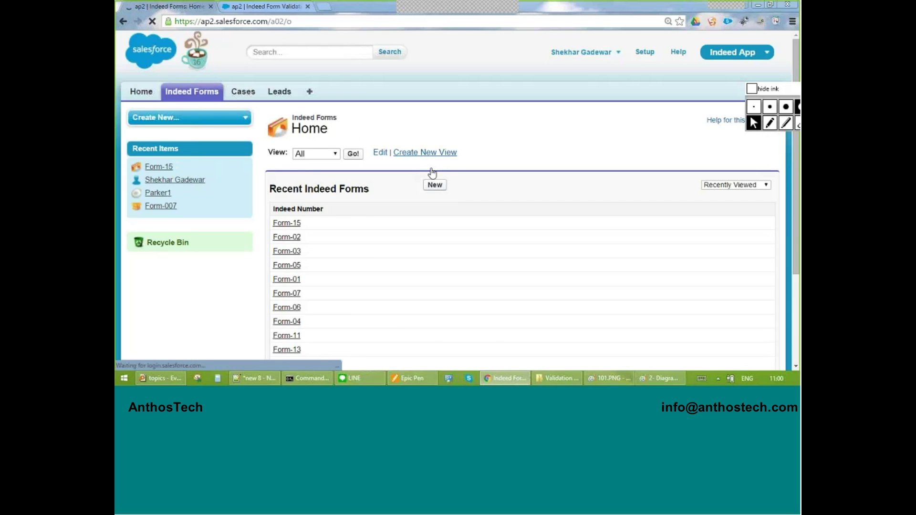
{"action": "left_click", "coordinate": [434, 186]}
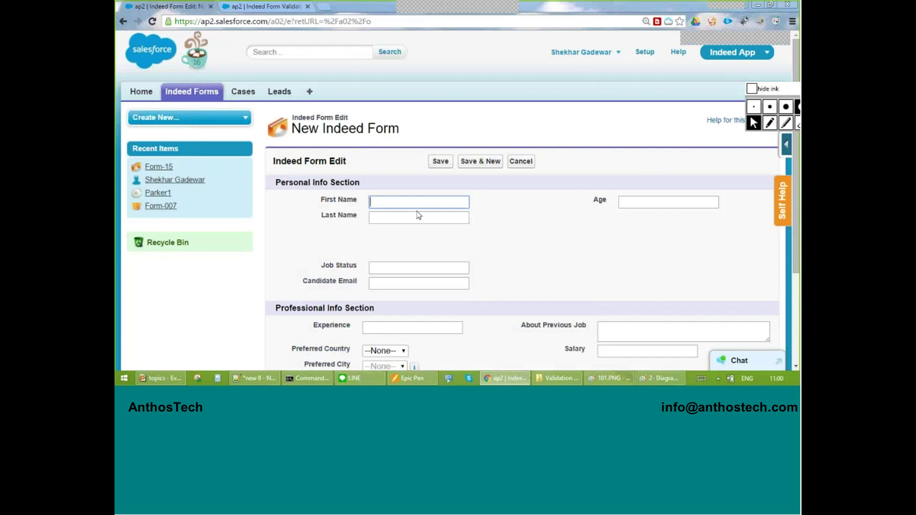
{"action": "type", "text": "Jim"}
{"action": "left_click", "coordinate": [622, 203]}
{"action": "type", "text": "17"}
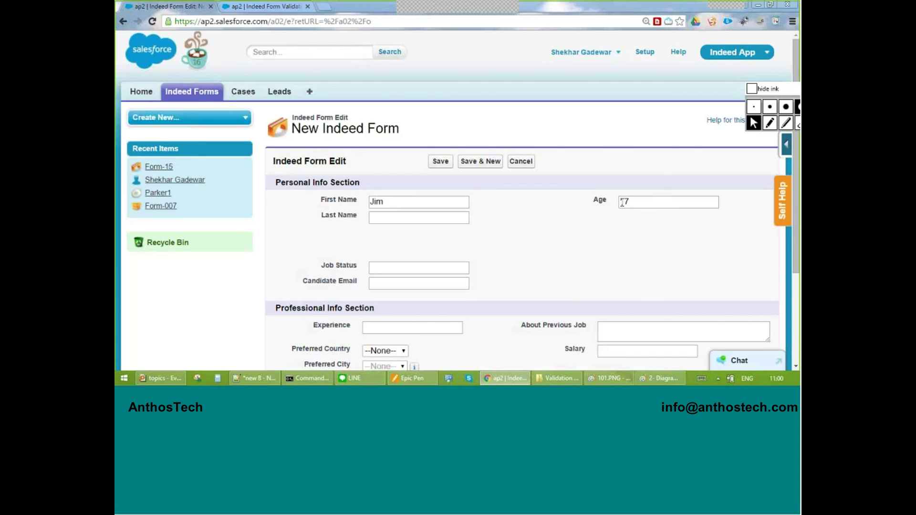
{"action": "left_click", "coordinate": [449, 165]}
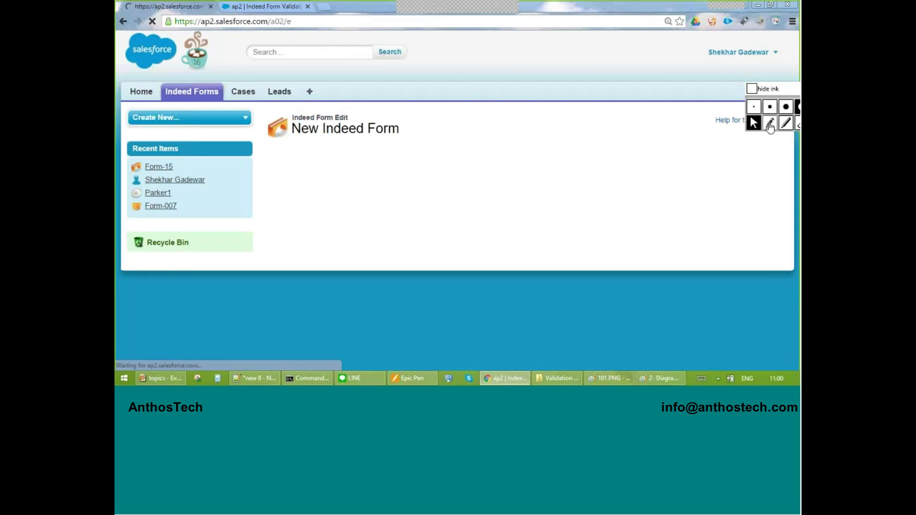
Circle the Age field and its error message in pen, and handwrite a circled "100s" over the New Indeed Form page
{"action": "left_click", "coordinate": [771, 124]}
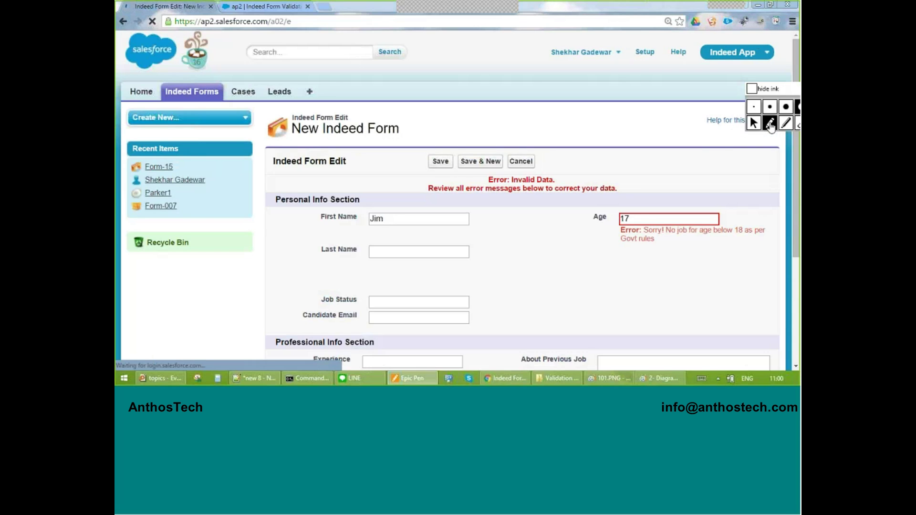
{"action": "mouse_move", "coordinate": [759, 208]}
{"action": "left_mouse_down"}
{"action": "mouse_move", "coordinate": [762, 275]}
{"action": "mouse_move", "coordinate": [785, 218]}
{"action": "mouse_move", "coordinate": [660, 193]}
{"action": "left_mouse_up"}
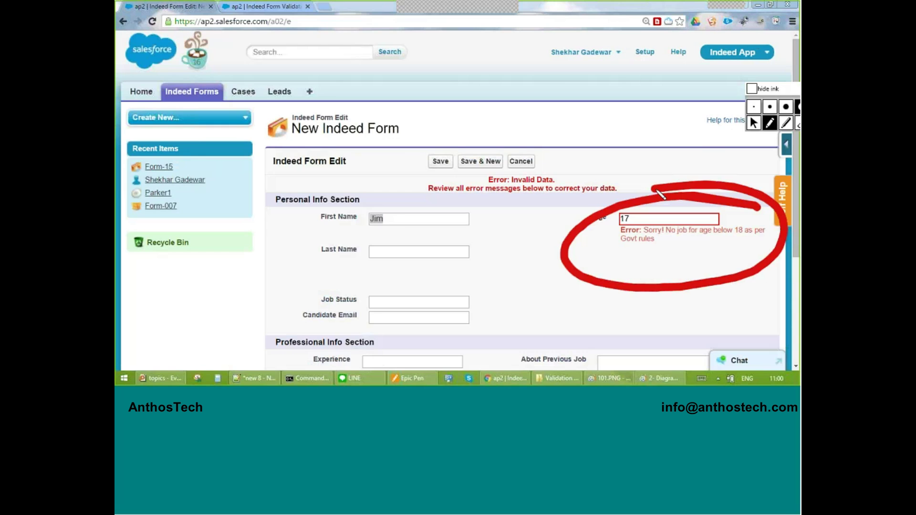
{"action": "left_click_drag", "start_coordinate": [220, 181], "coordinate": [252, 264]}
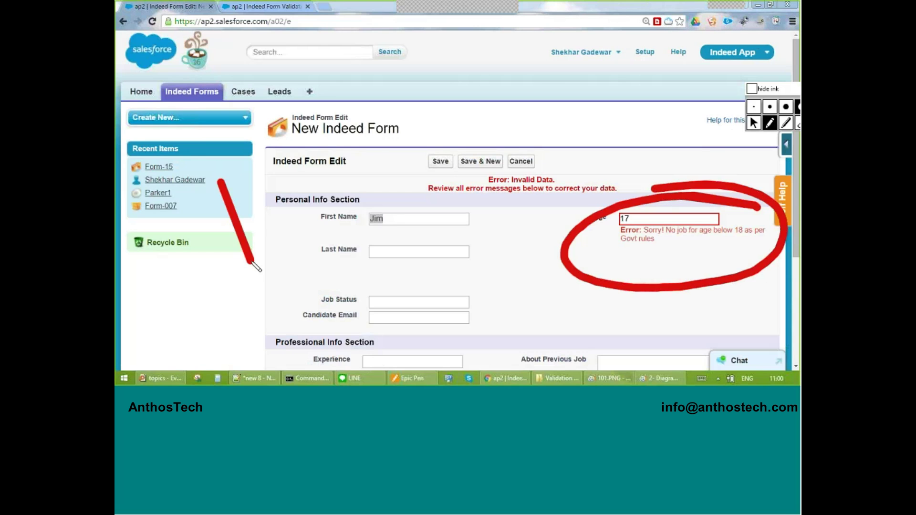
{"action": "mouse_move", "coordinate": [282, 179]}
{"action": "left_mouse_down"}
{"action": "mouse_move", "coordinate": [311, 229]}
{"action": "mouse_move", "coordinate": [287, 164]}
{"action": "left_mouse_up"}
{"action": "mouse_move", "coordinate": [355, 145]}
{"action": "left_mouse_down"}
{"action": "mouse_move", "coordinate": [359, 213]}
{"action": "mouse_move", "coordinate": [353, 143]}
{"action": "left_mouse_up"}
{"action": "left_click_drag", "start_coordinate": [462, 109], "coordinate": [413, 181]}
{"action": "mouse_move", "coordinate": [527, 69]}
{"action": "left_mouse_down"}
{"action": "mouse_move", "coordinate": [480, 48]}
{"action": "mouse_move", "coordinate": [415, 291]}
{"action": "mouse_move", "coordinate": [523, 79]}
{"action": "mouse_move", "coordinate": [462, 68]}
{"action": "left_mouse_up"}
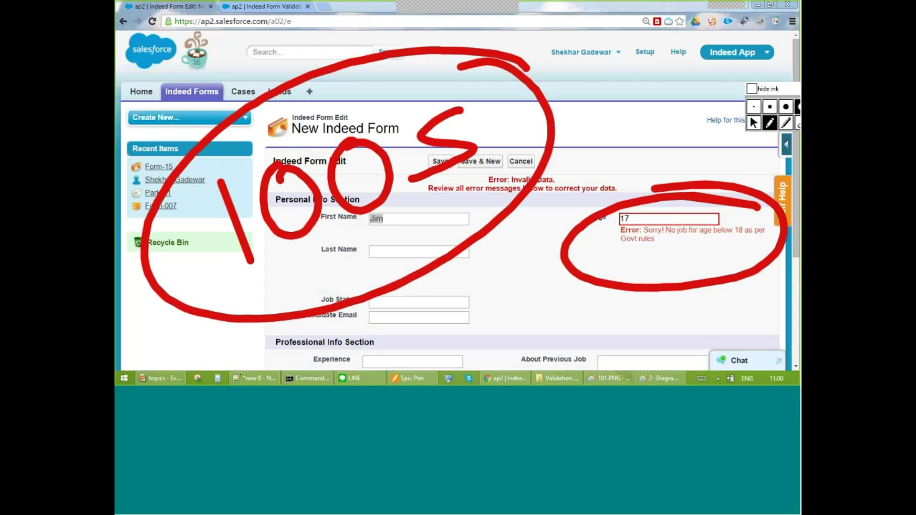
{"action": "left_click", "coordinate": [753, 123]}
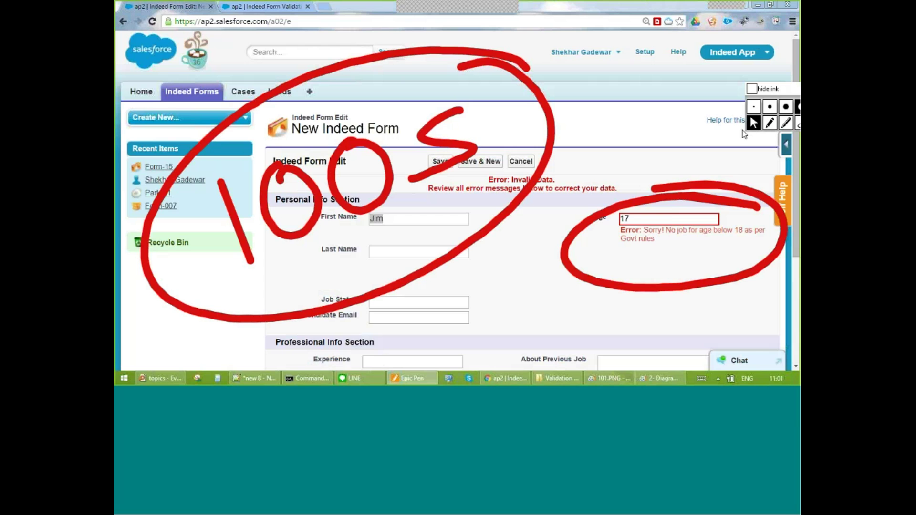